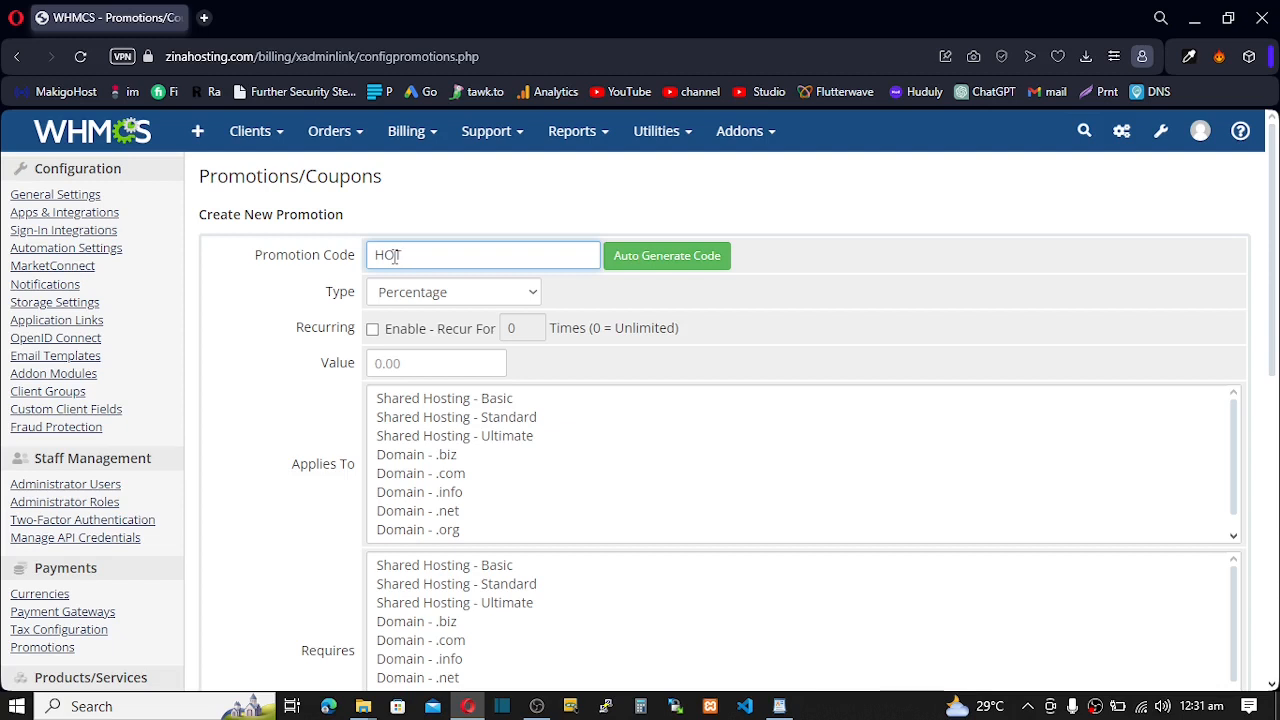
# Complete the promotion code as HOT40 and keep its type as Percentage with recurring disabled.
pyautogui.write('40')
pyautogui.click(425, 300)
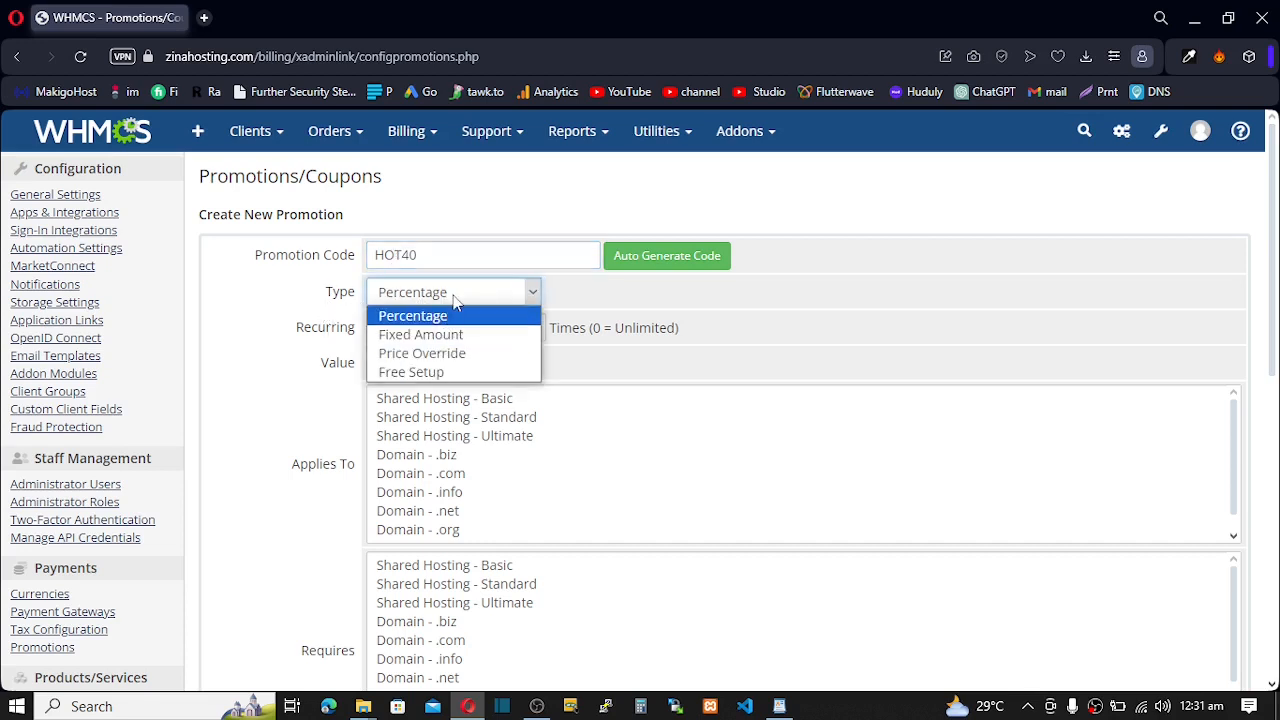
pyautogui.click(287, 301)
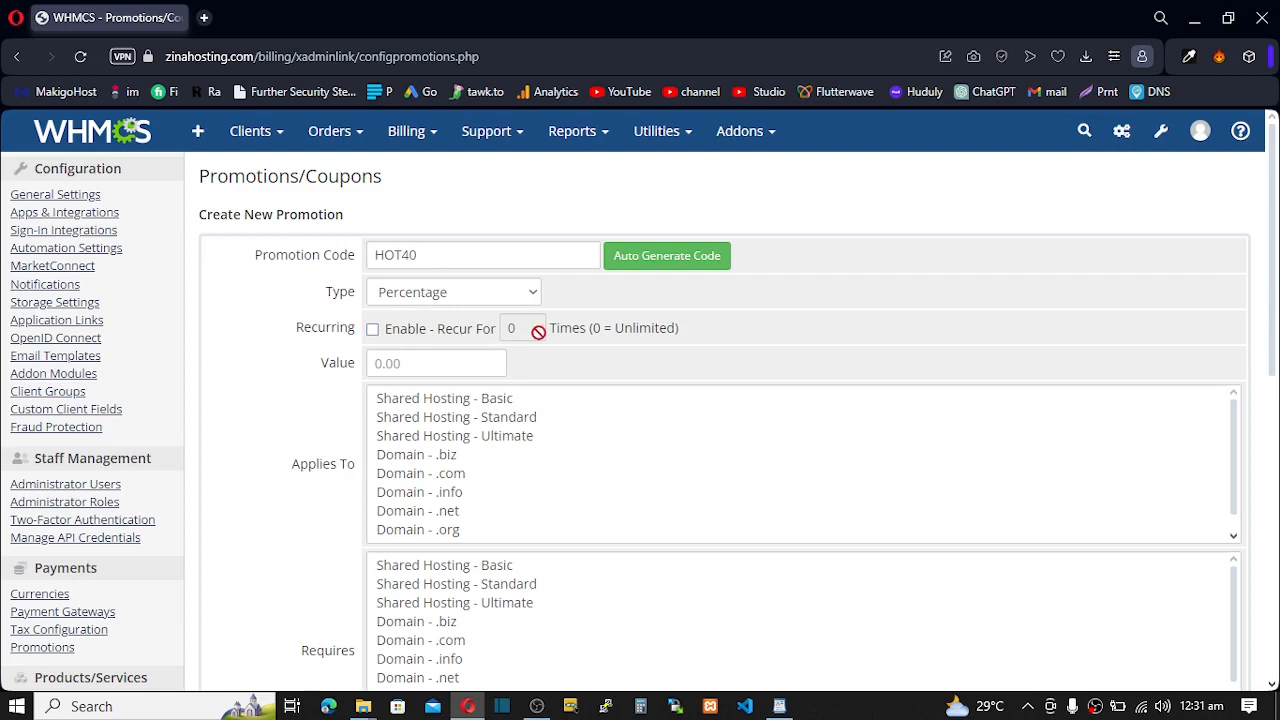
pyautogui.click(372, 330)
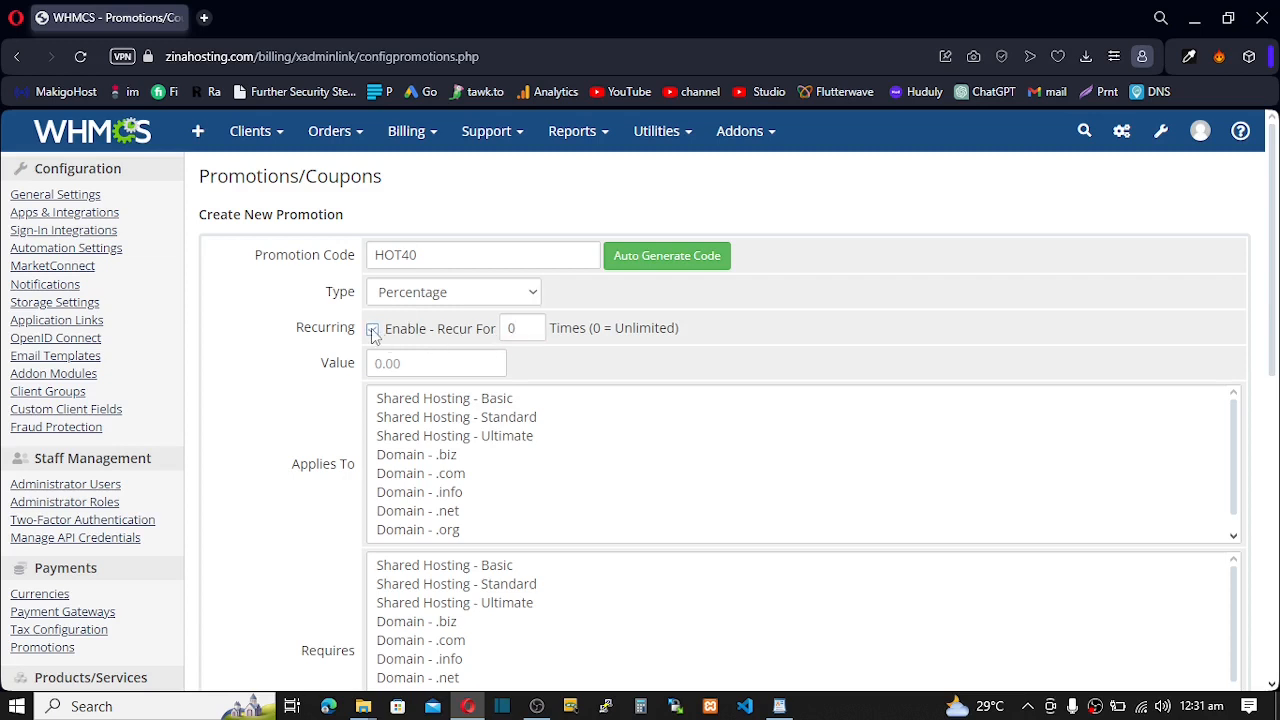
pyautogui.click(373, 334)
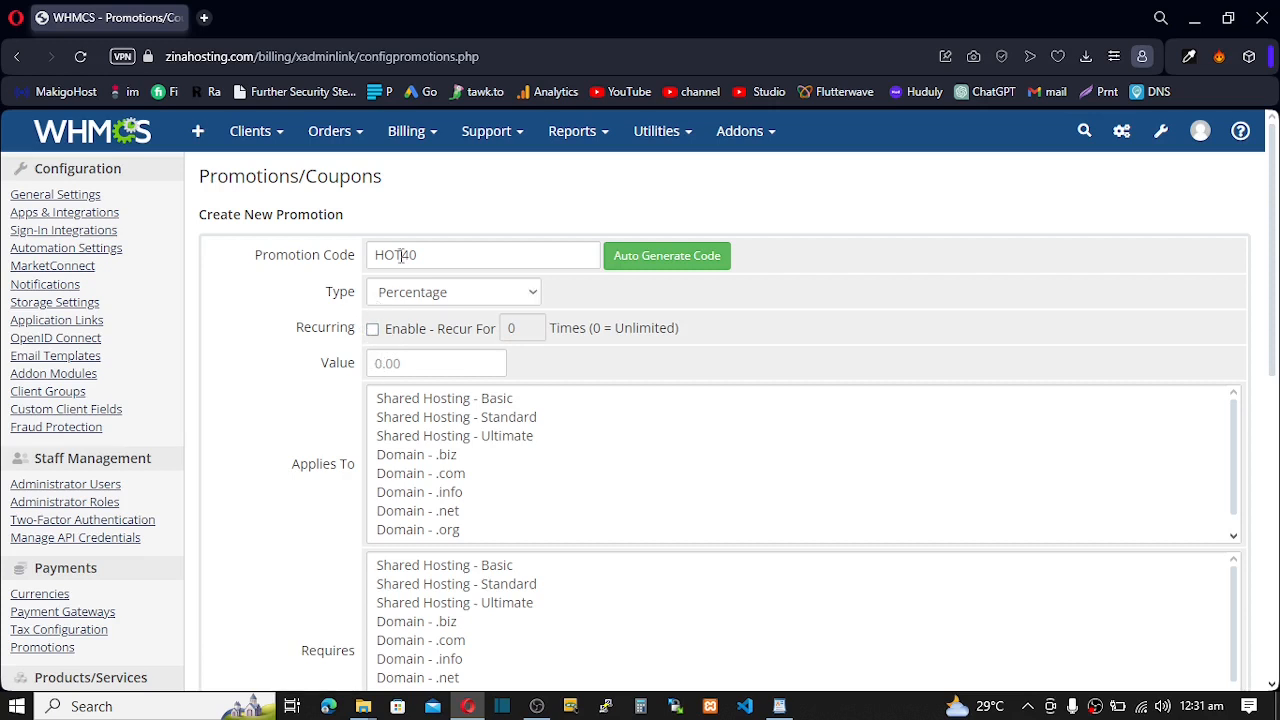
# Set the promotion's discount value to 40.
pyautogui.moveTo(417, 255); pyautogui.dragTo(401, 255)
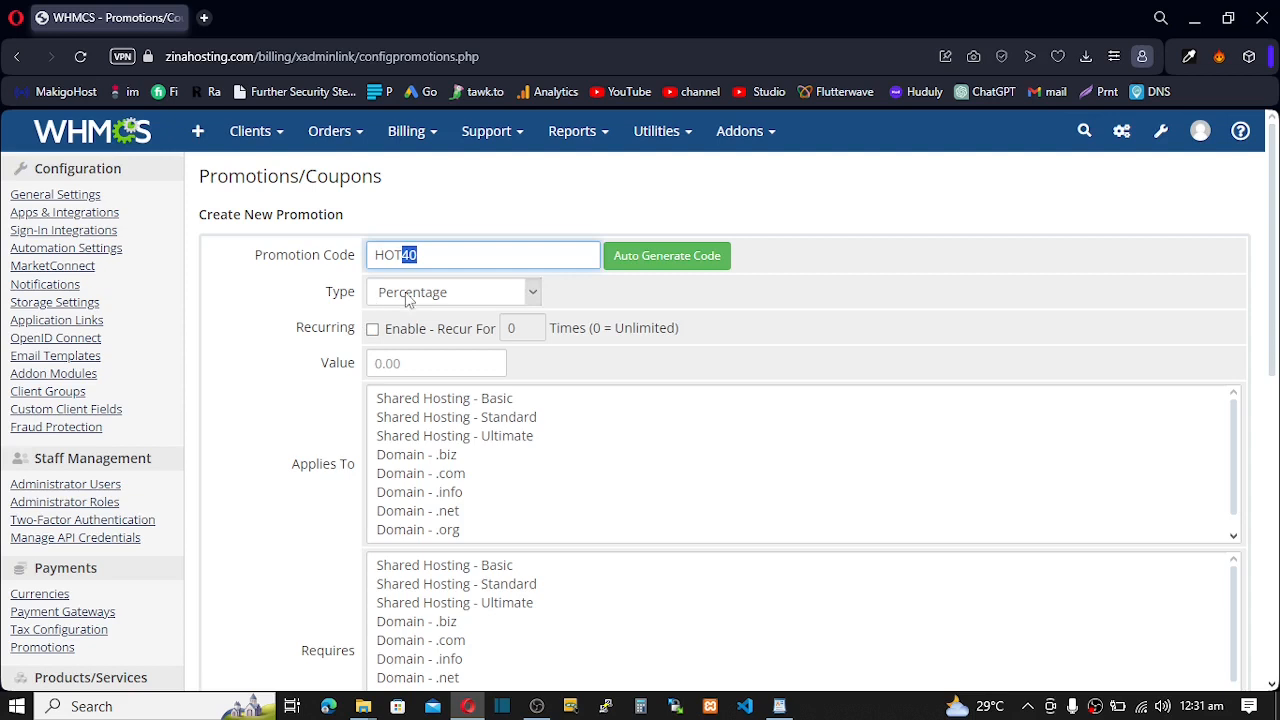
pyautogui.click(385, 368)
pyautogui.write('40')
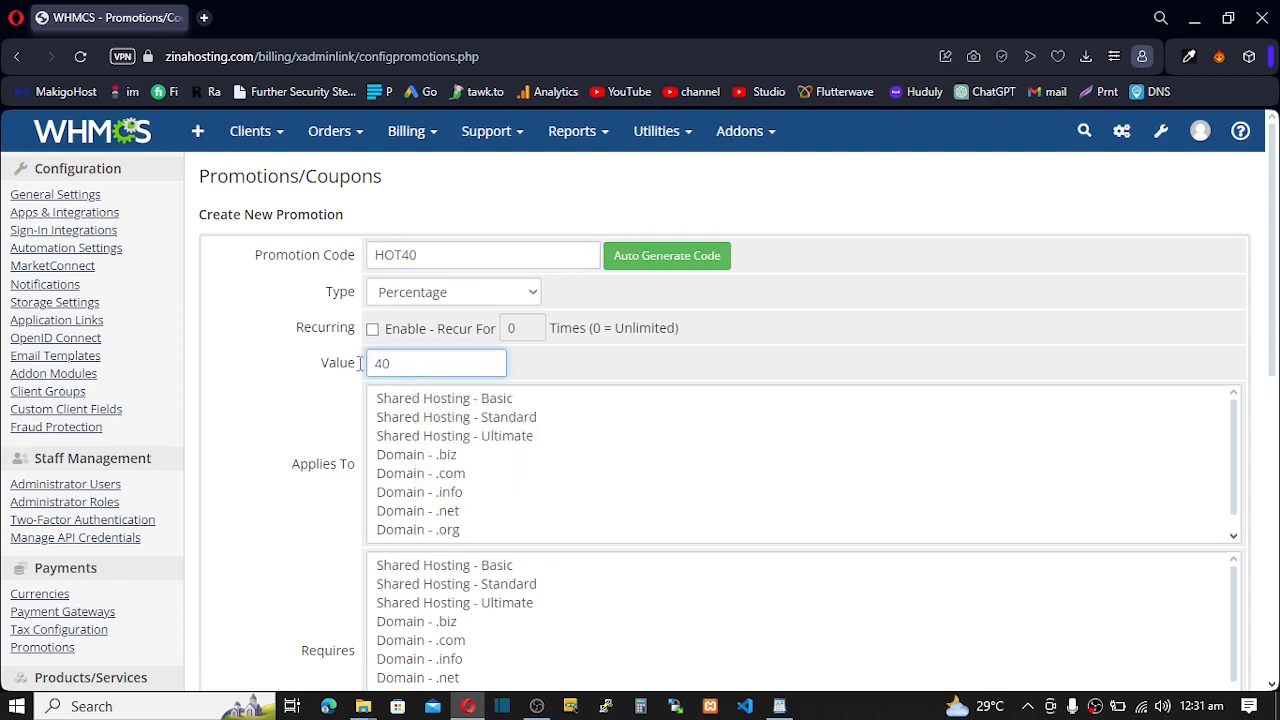
# Apply the promotion to the Shared Hosting Basic, Standard and Ultimate products.
pyautogui.click(466, 400)
pyautogui.keyDown('ctrl'); pyautogui.click(470, 420); pyautogui.keyUp('ctrl')
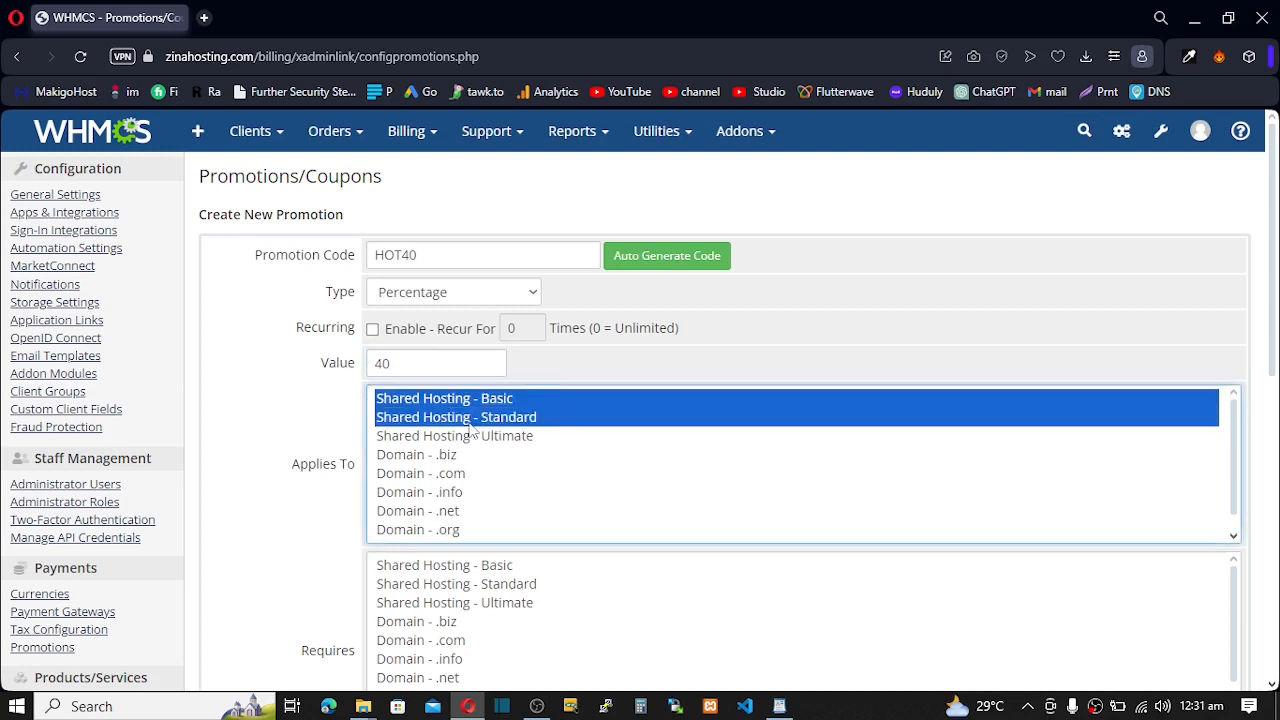
pyautogui.keyDown('ctrl'); pyautogui.click(471, 437); pyautogui.keyUp('ctrl')
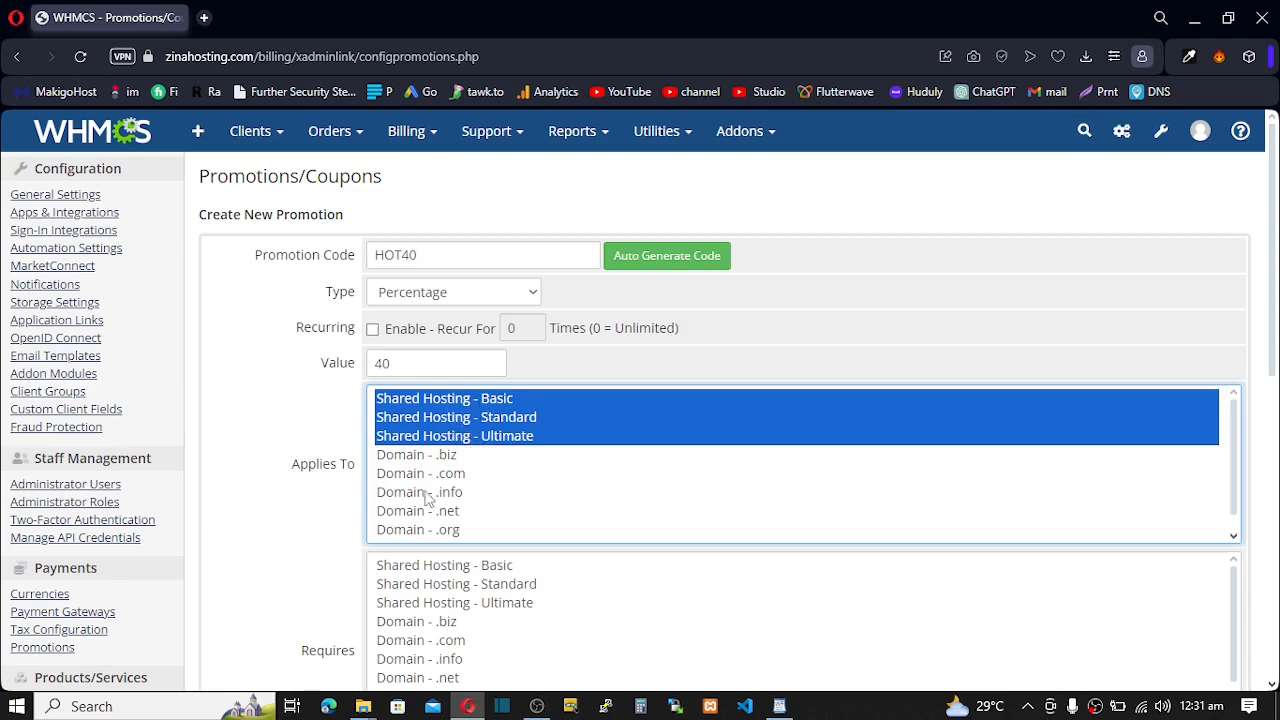
# Try marking the .biz, .com, .info, .net, .org and .us domains as required products, and clear that selection again.
pyautogui.scroll(-2, 340, 543)
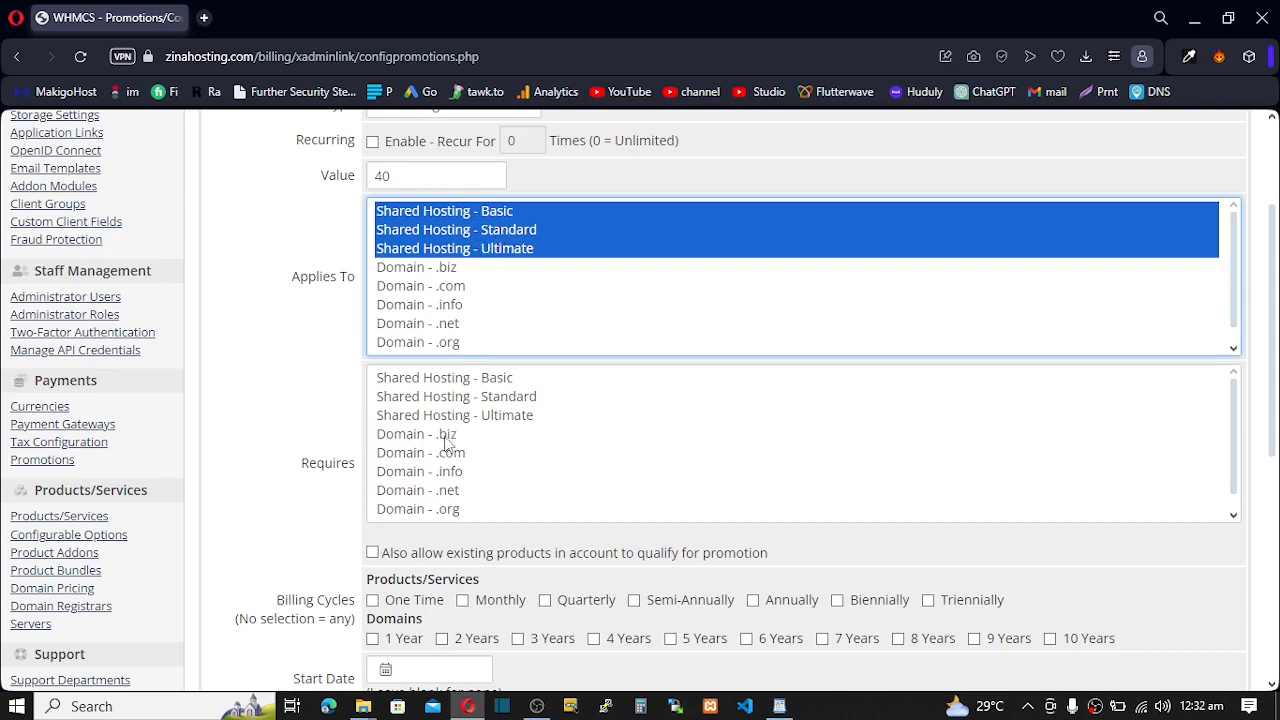
pyautogui.moveTo(447, 441); pyautogui.dragTo(450, 512)
pyautogui.scroll(1, 450, 514)
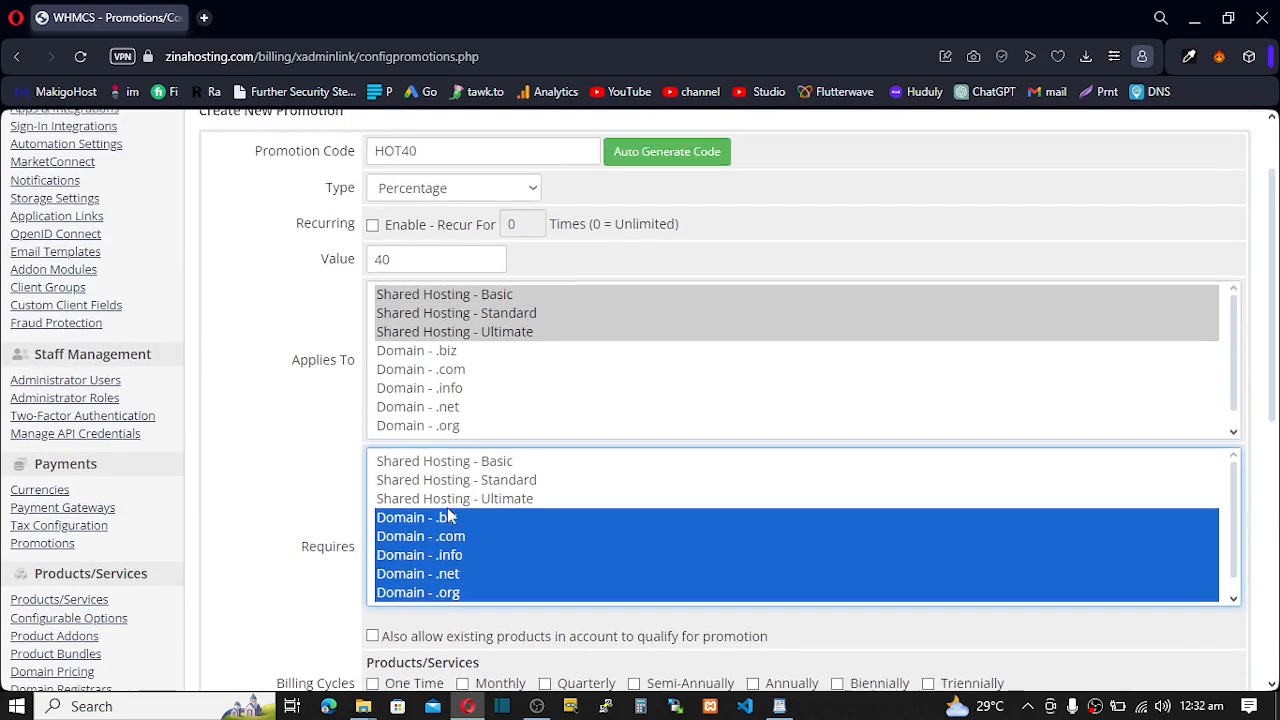
pyautogui.scroll(-2, 450, 516)
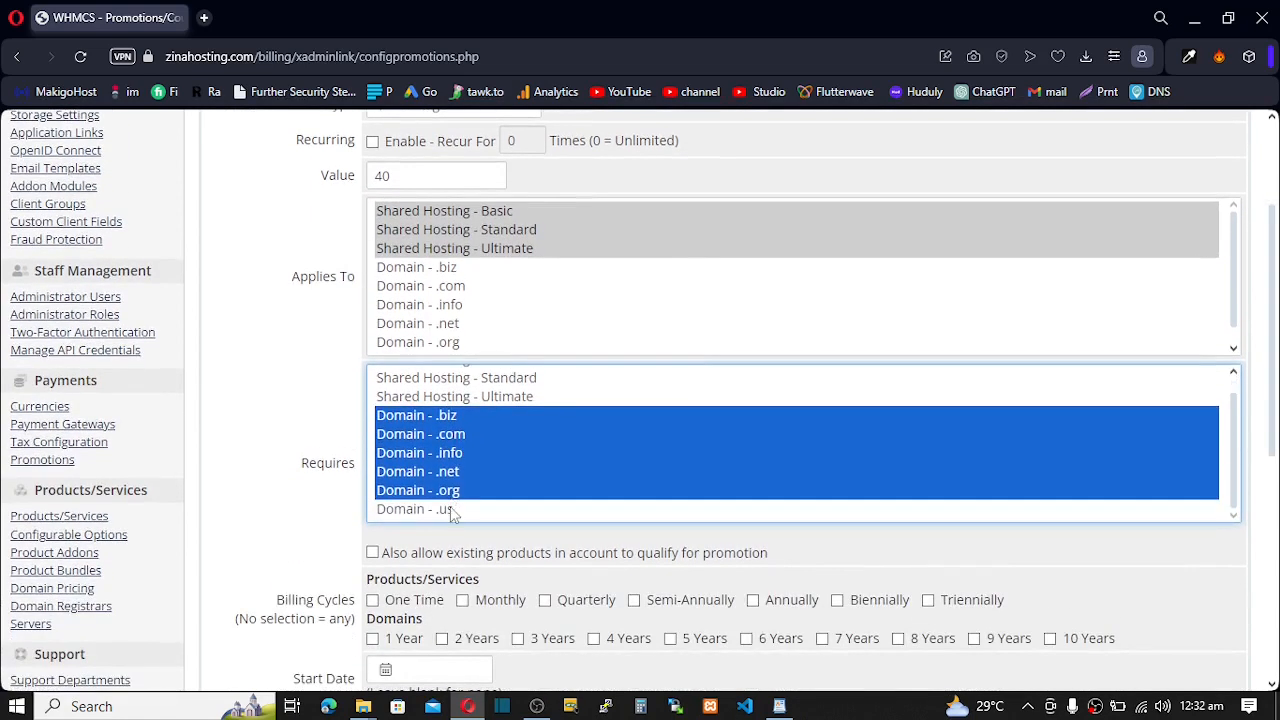
pyautogui.click(451, 510)
pyautogui.click(448, 476)
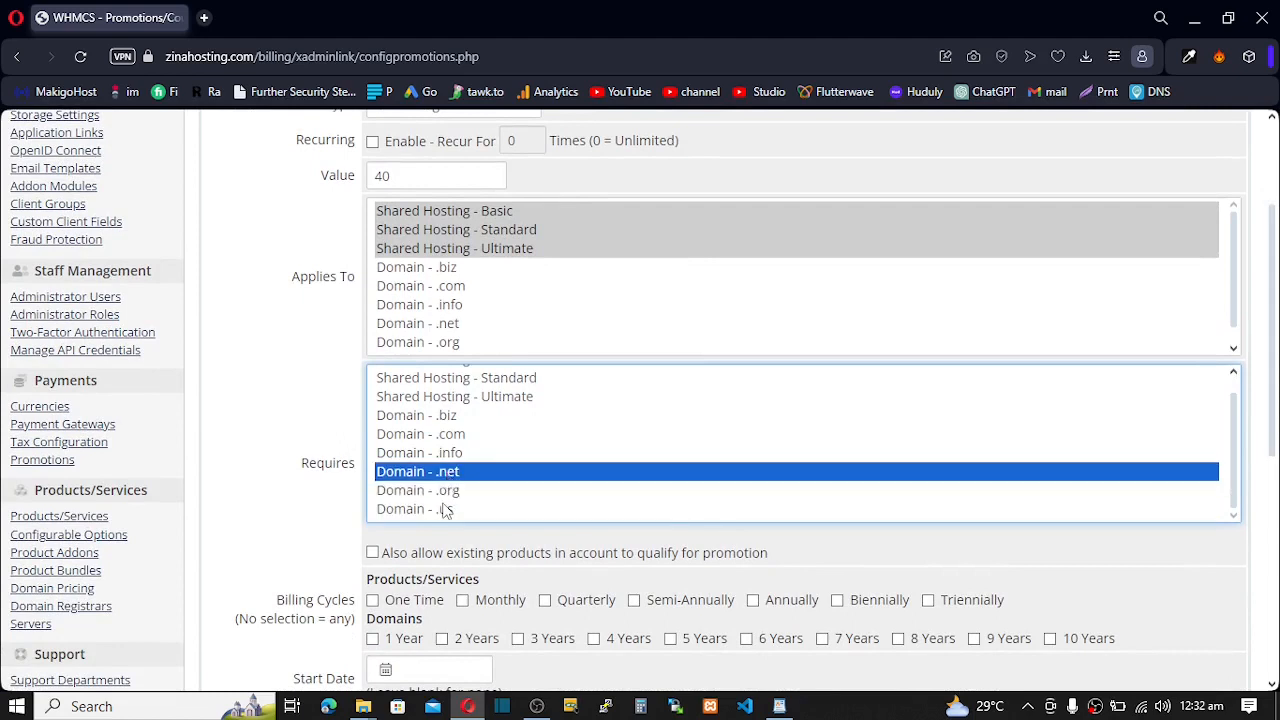
pyautogui.keyDown('ctrl'); pyautogui.click(448, 511); pyautogui.keyUp('ctrl')
pyautogui.keyDown('ctrl'); pyautogui.click(447, 494); pyautogui.keyUp('ctrl')
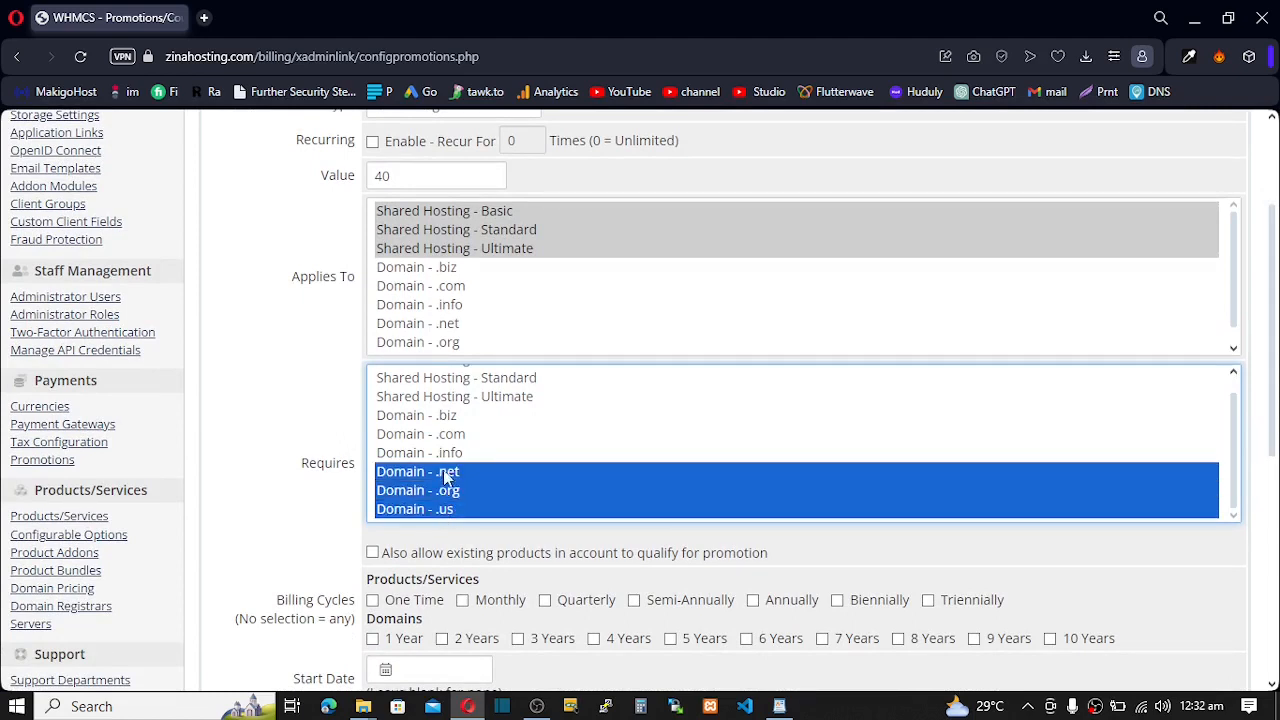
pyautogui.keyDown('ctrl'); pyautogui.click(448, 455); pyautogui.keyUp('ctrl')
pyautogui.keyDown('ctrl'); pyautogui.click(448, 434); pyautogui.keyUp('ctrl')
pyautogui.keyDown('ctrl'); pyautogui.click(446, 416); pyautogui.keyUp('ctrl')
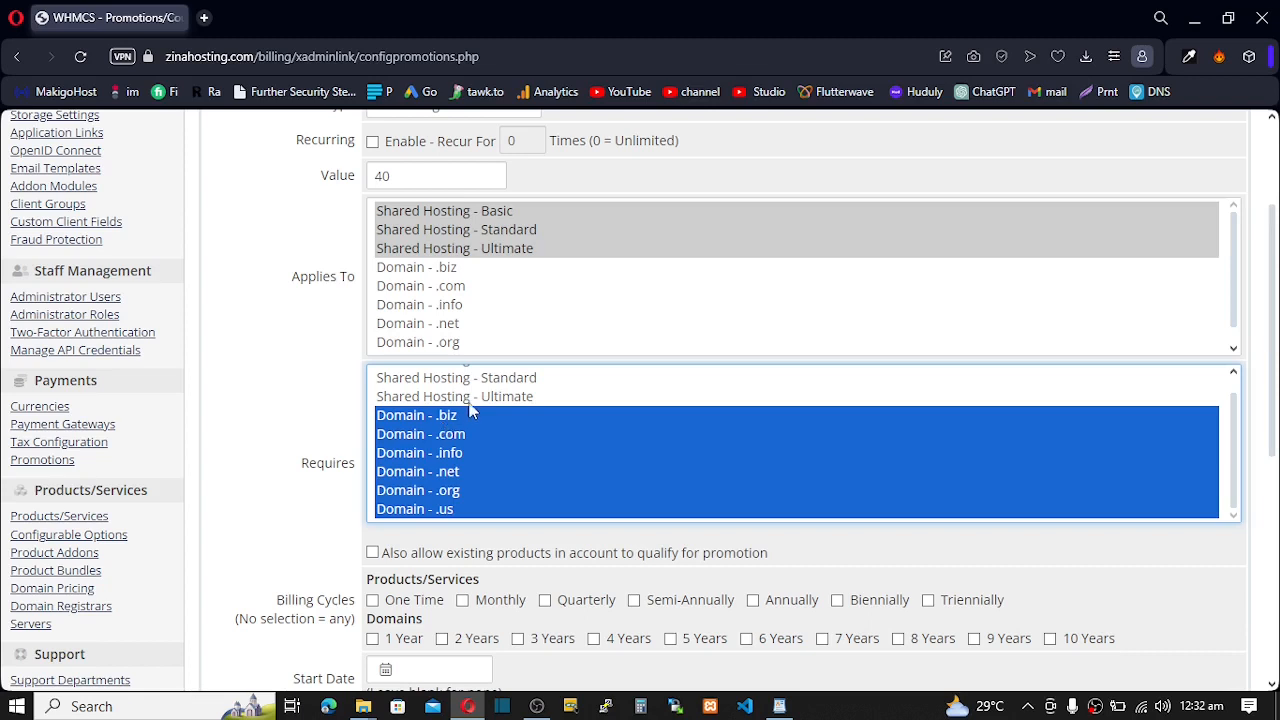
pyautogui.click(474, 400)
pyautogui.keyDown('ctrl'); pyautogui.click(474, 400); pyautogui.keyUp('ctrl')
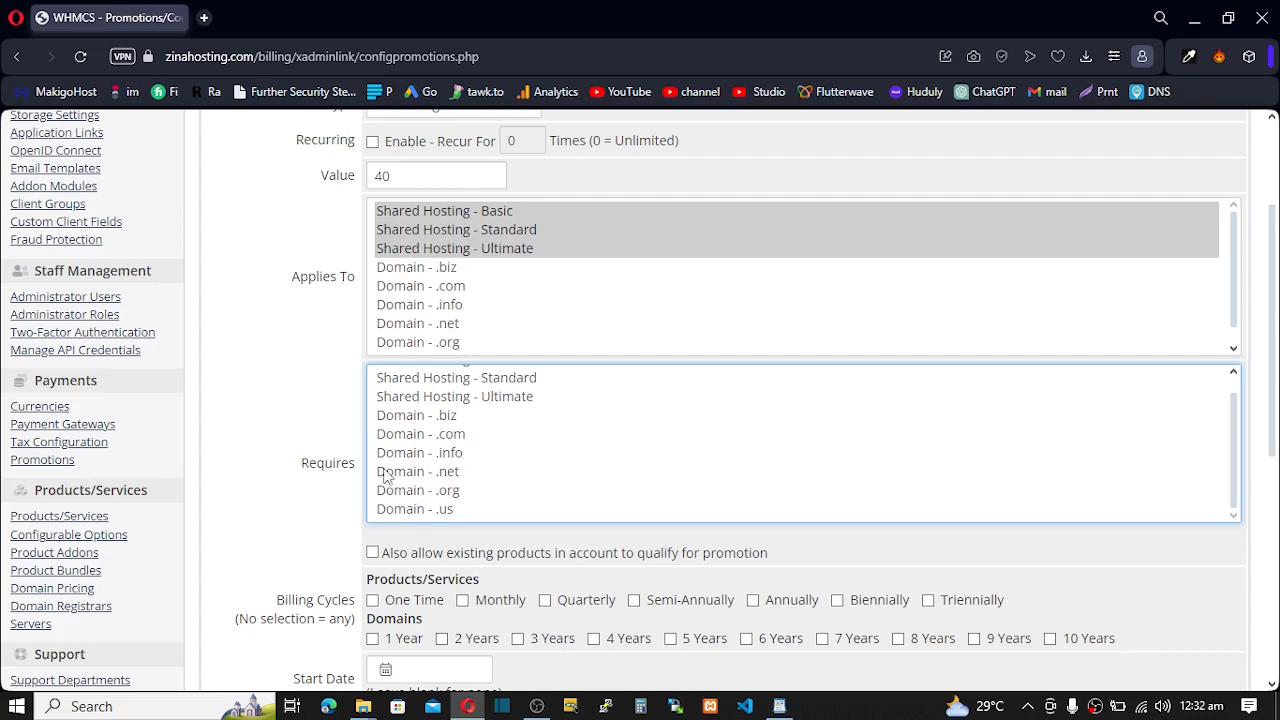
# Limit the promotion to the Annually billing cycle for products and services.
pyautogui.scroll(-1, 388, 476)
pyautogui.scroll(-1, 386, 466)
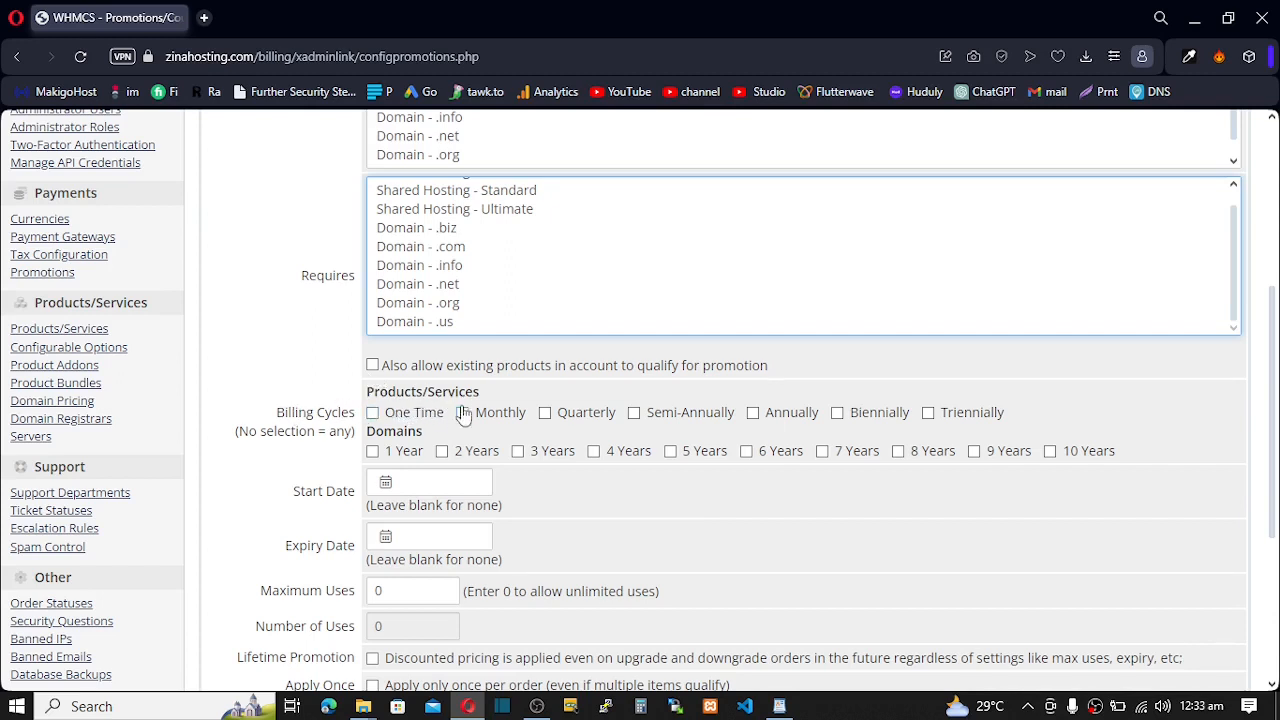
pyautogui.click(752, 413)
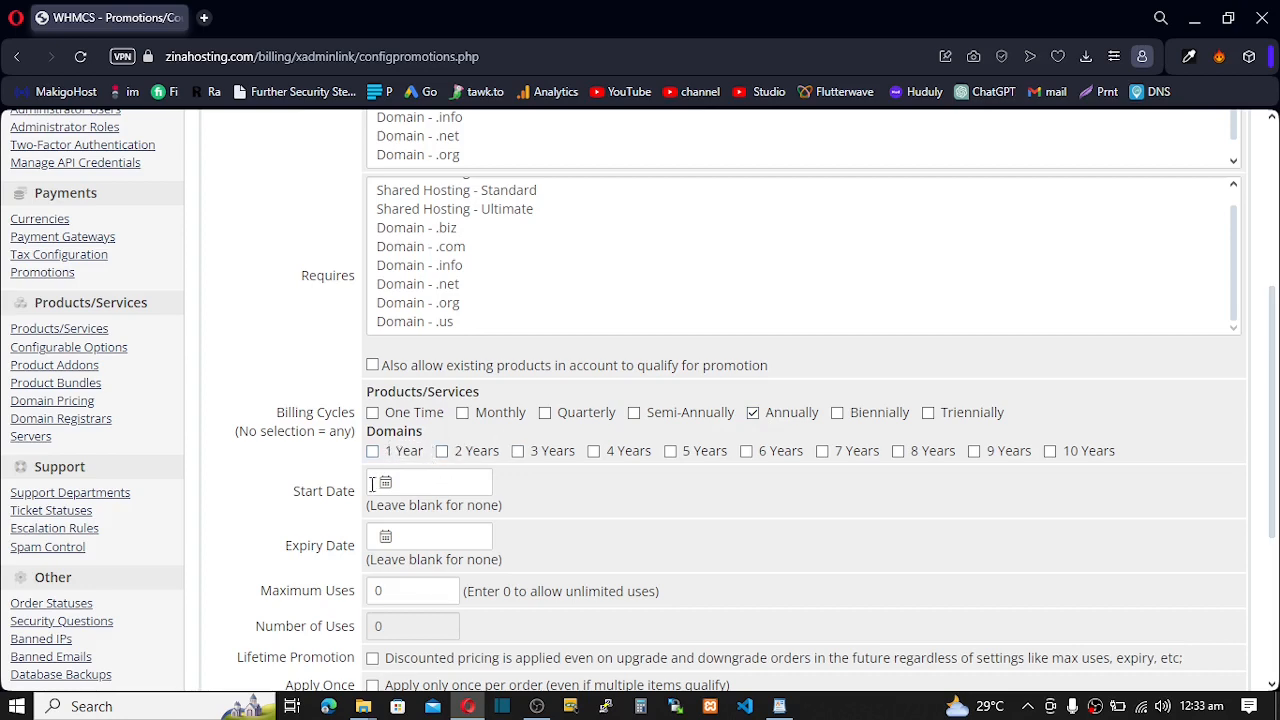
# Set the promotion's start date to 25/02/2024 and its expiry date to one month from now, 25/03/2024.
pyautogui.scroll(-1, 407, 481)
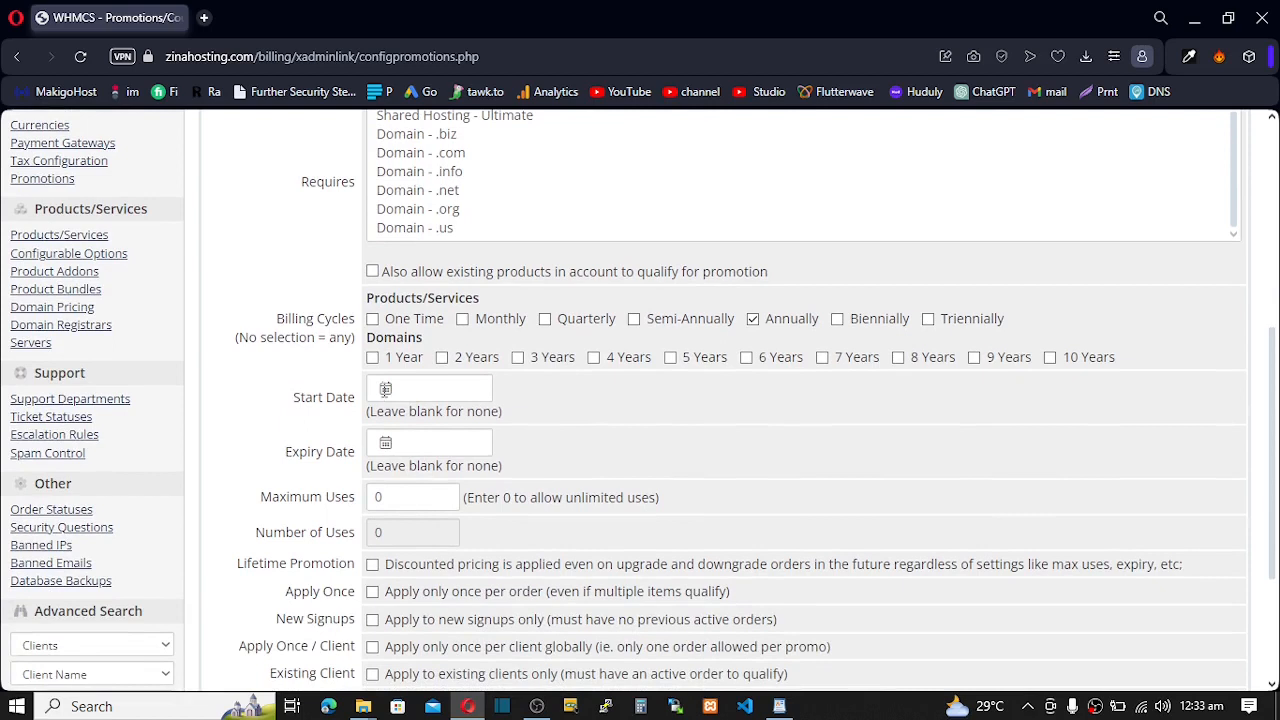
pyautogui.click(403, 389)
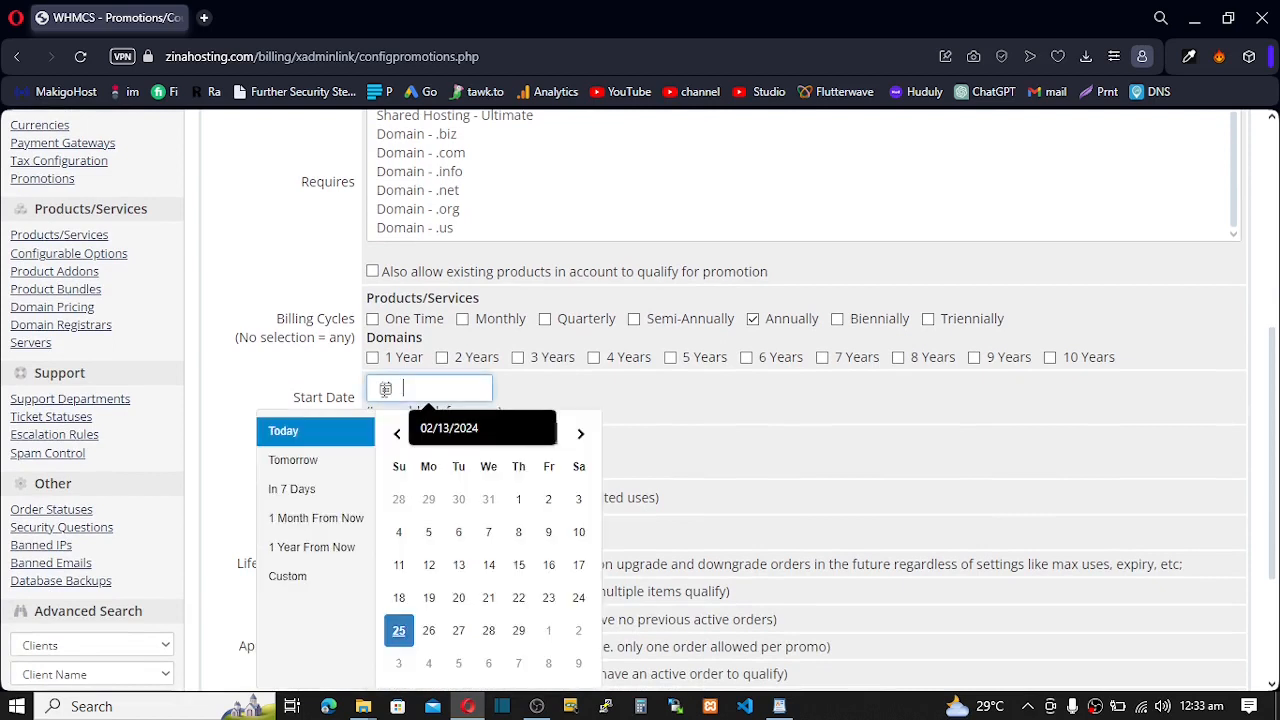
pyautogui.click(294, 441)
pyautogui.click(386, 444)
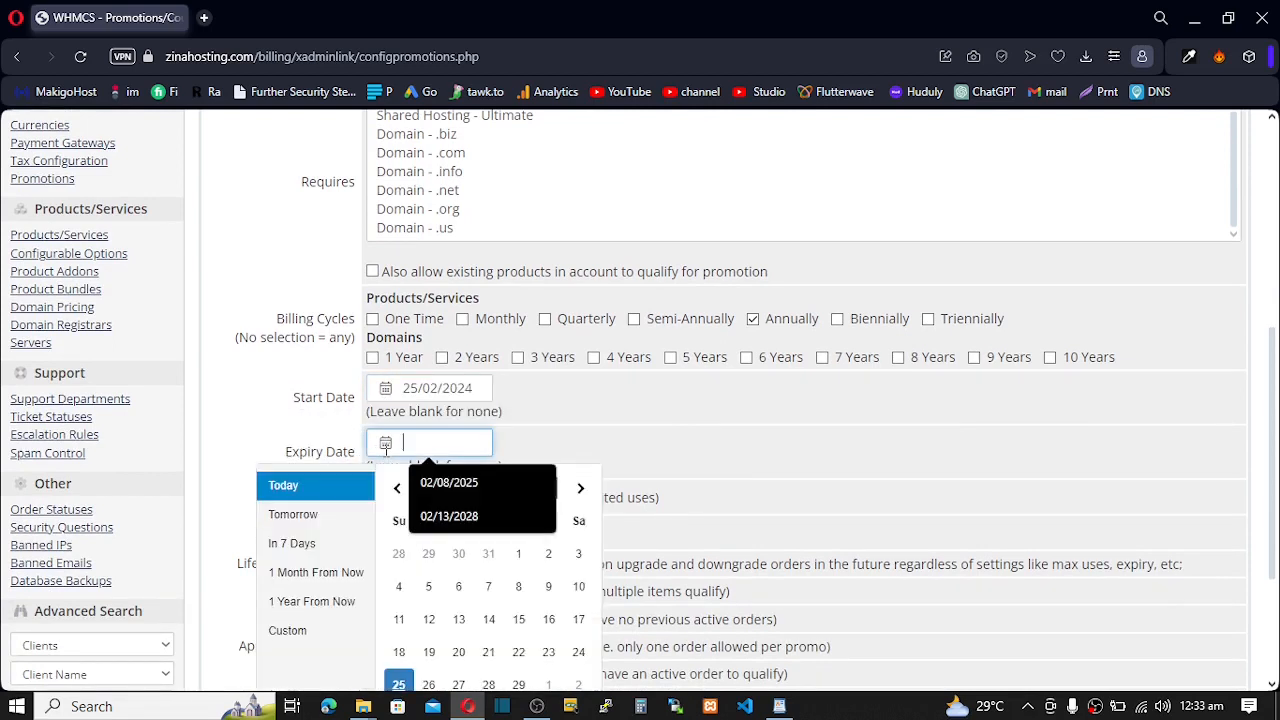
pyautogui.click(316, 576)
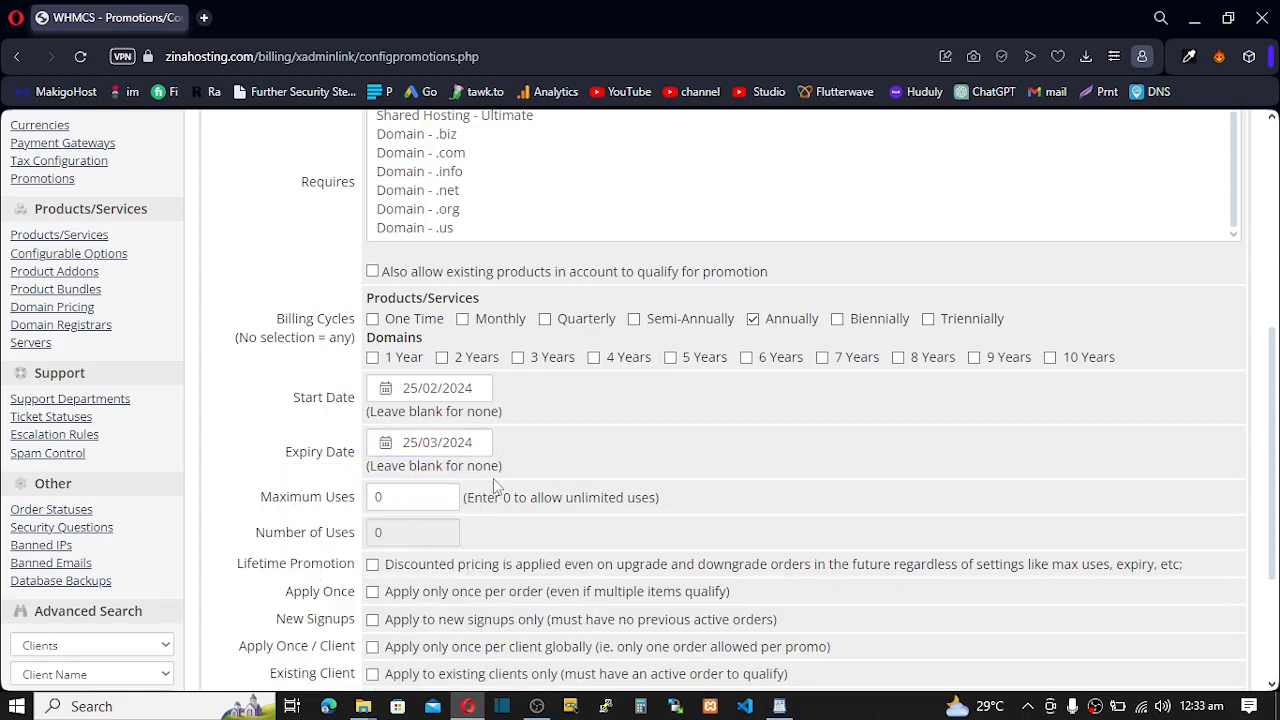
# Restrict the promotion to once per order, new signups only, and once per client globally.
pyautogui.scroll(-1, 493, 478)
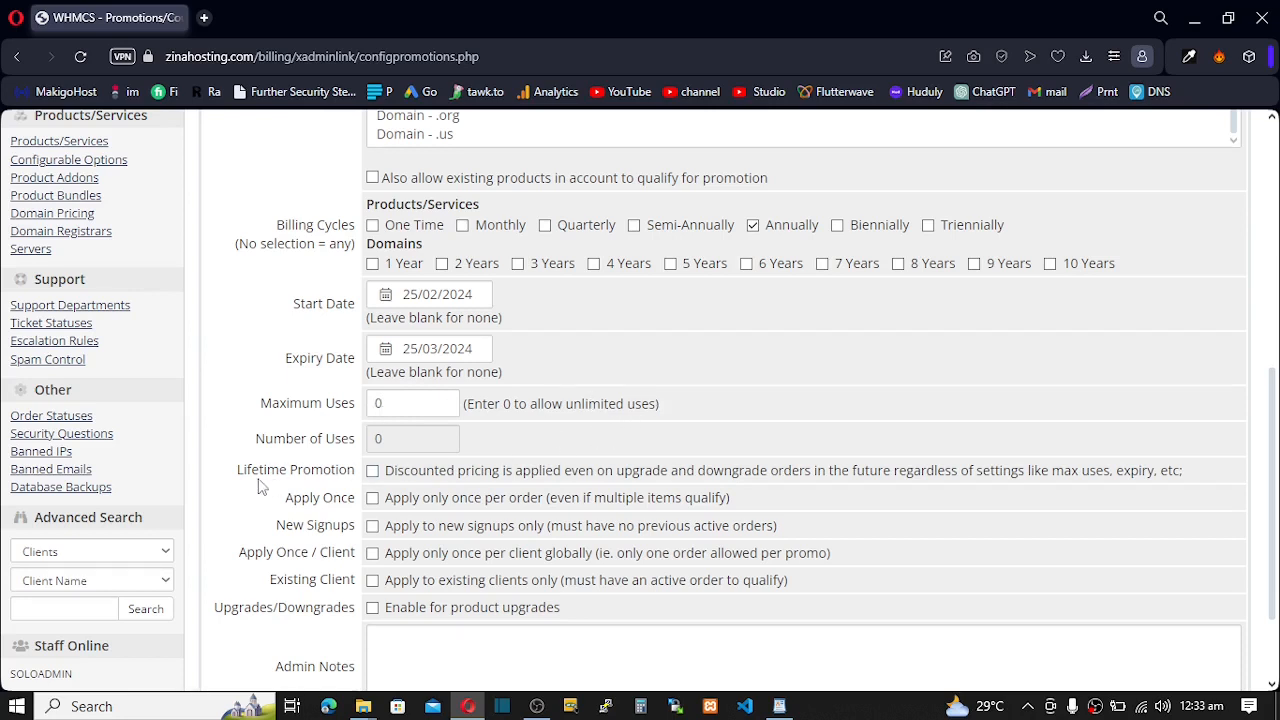
pyautogui.click(373, 499)
pyautogui.click(372, 527)
pyautogui.click(372, 554)
# Add the admin note "This is a promo for summer sale 40% OFF" and save the promotion.
pyautogui.scroll(-2, 405, 582)
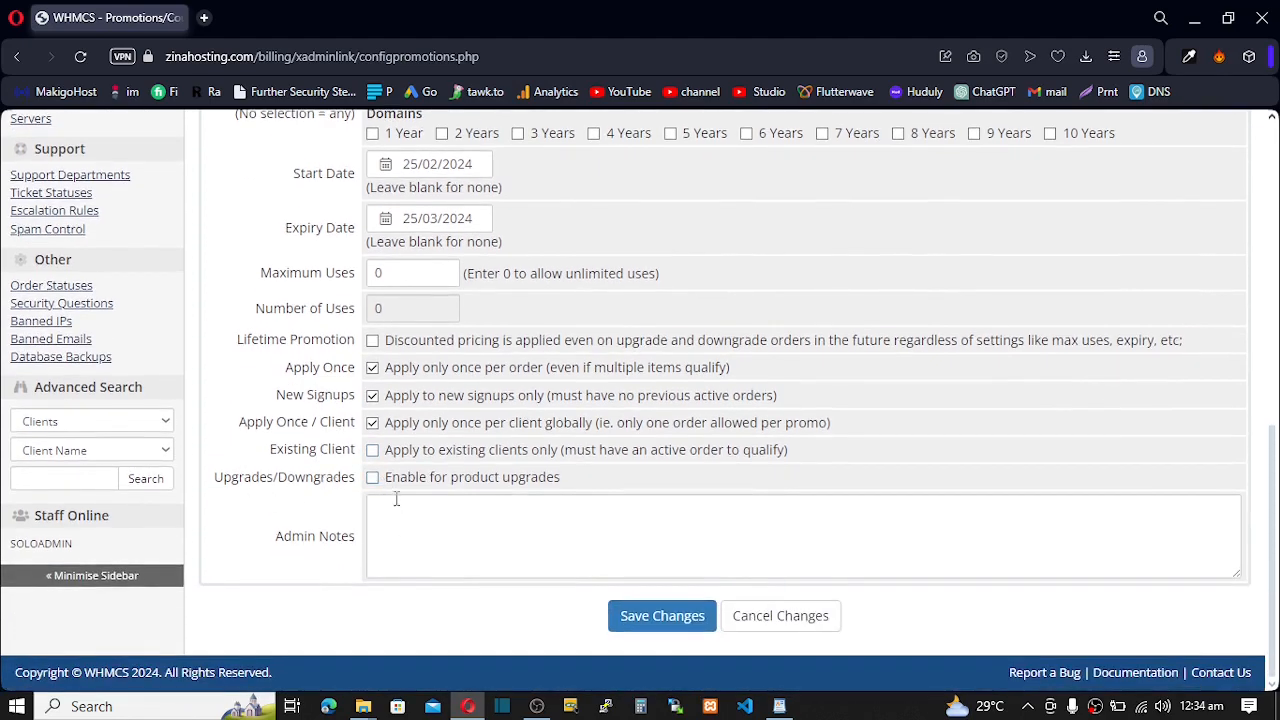
pyautogui.click(383, 514)
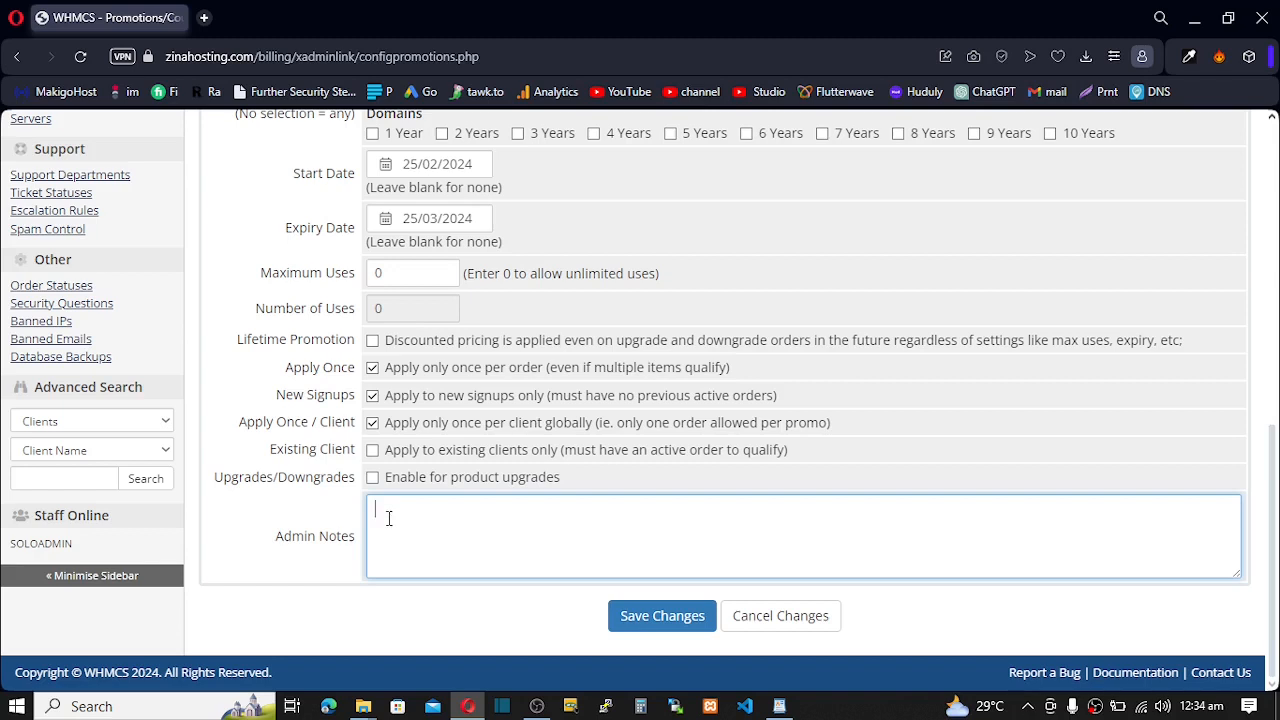
pyautogui.write('This is a promo for summer')
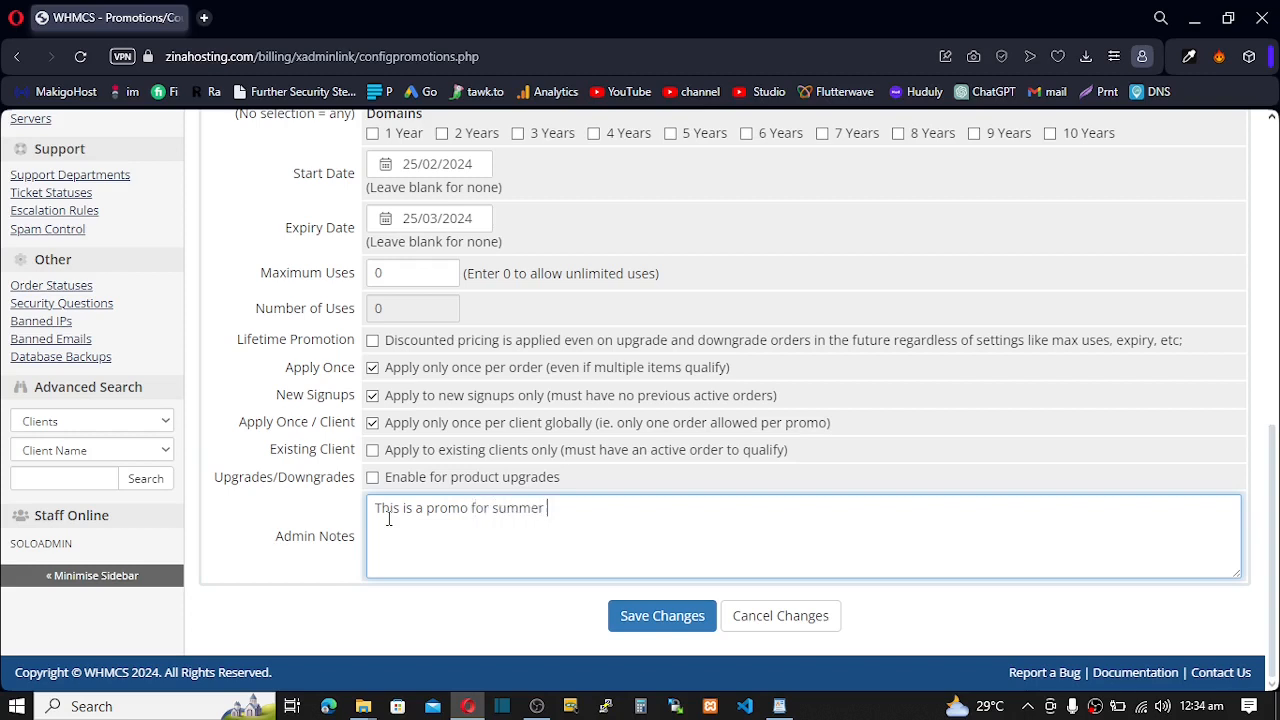
pyautogui.write(' sale 40% OFF')
pyautogui.click(664, 615)
# Return to the promotions list and delete the second, duplicate HOT40 promotion.
pyautogui.scroll(-4, 545, 472)
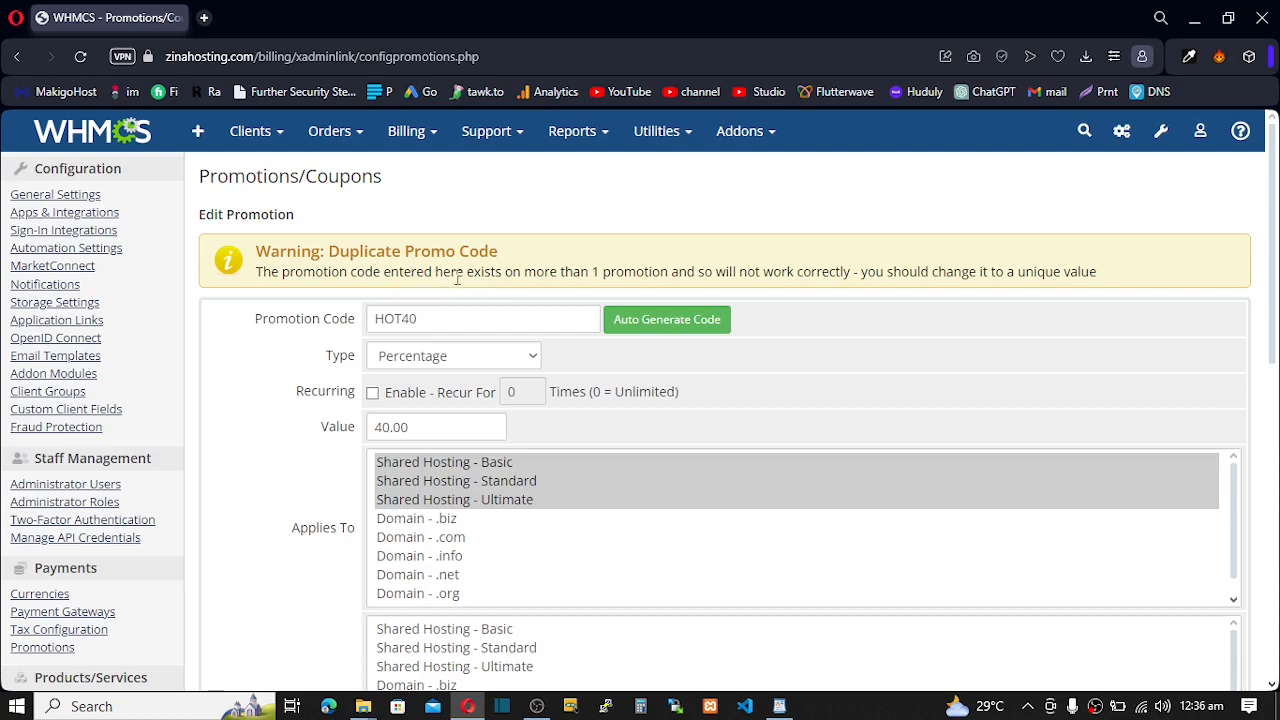
pyautogui.scroll(-2, 465, 277)
pyautogui.scroll(2, 465, 277)
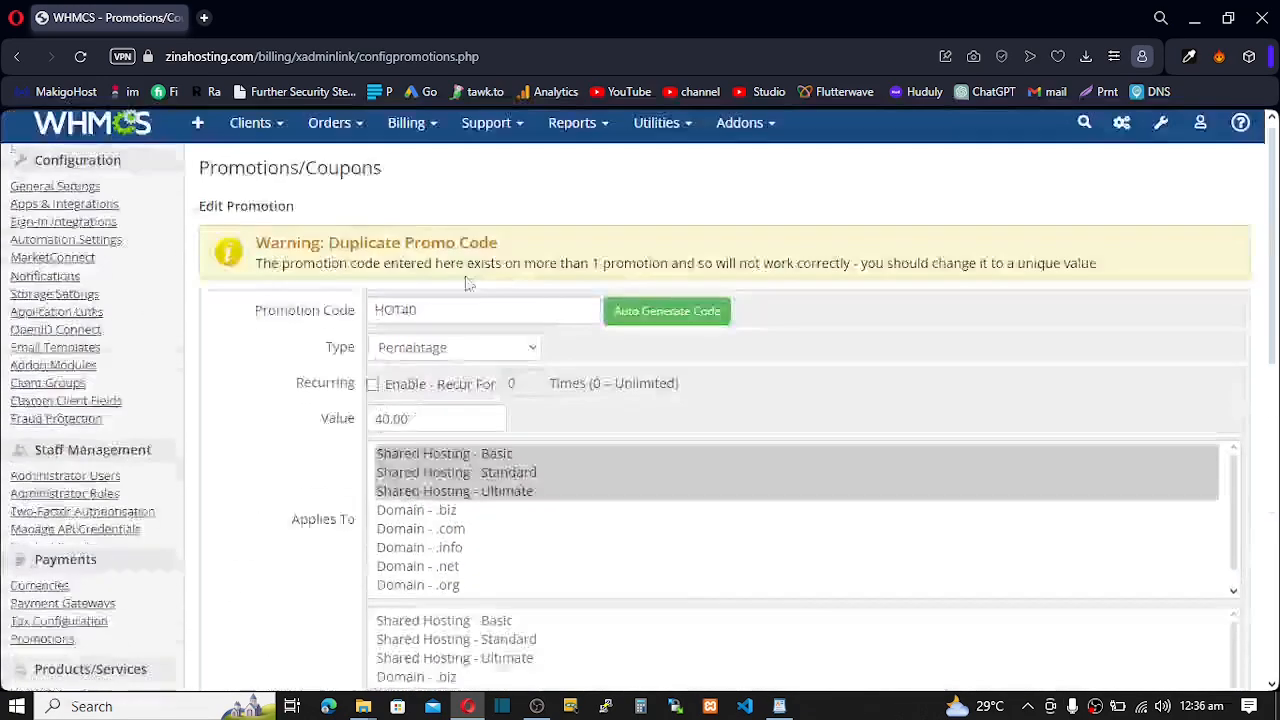
pyautogui.scroll(-2, 225, 390)
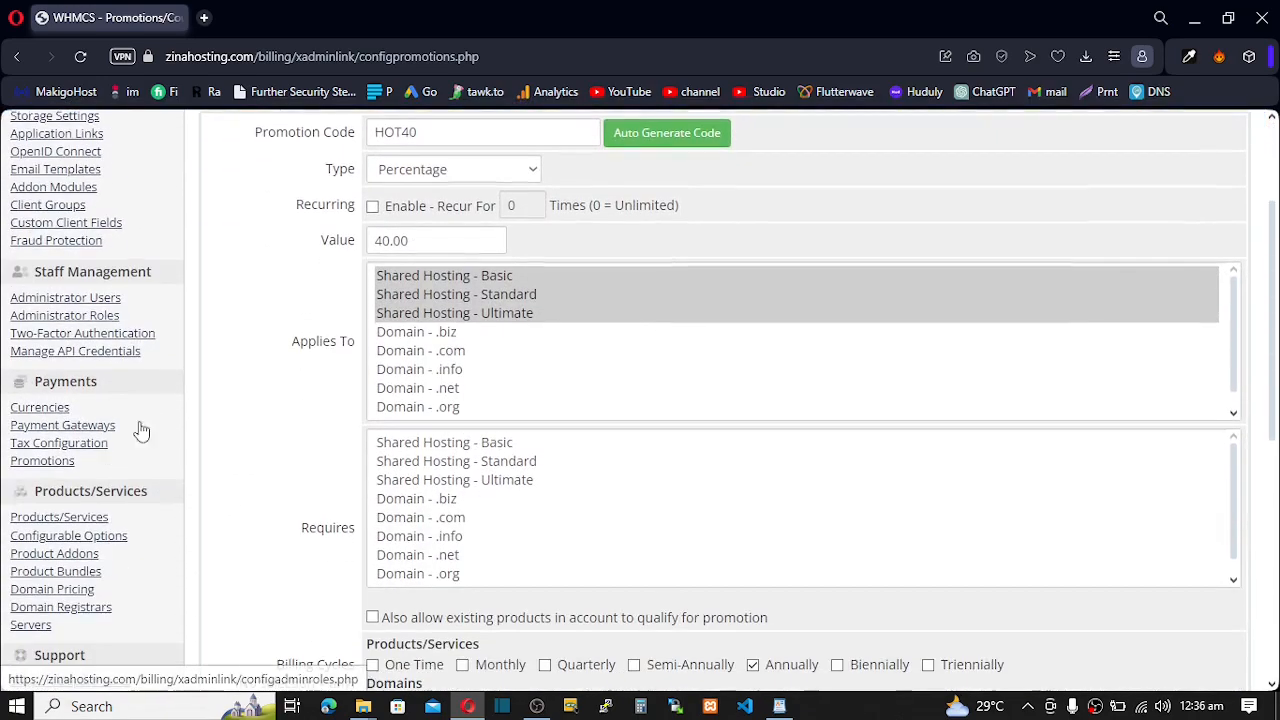
pyautogui.click(50, 463)
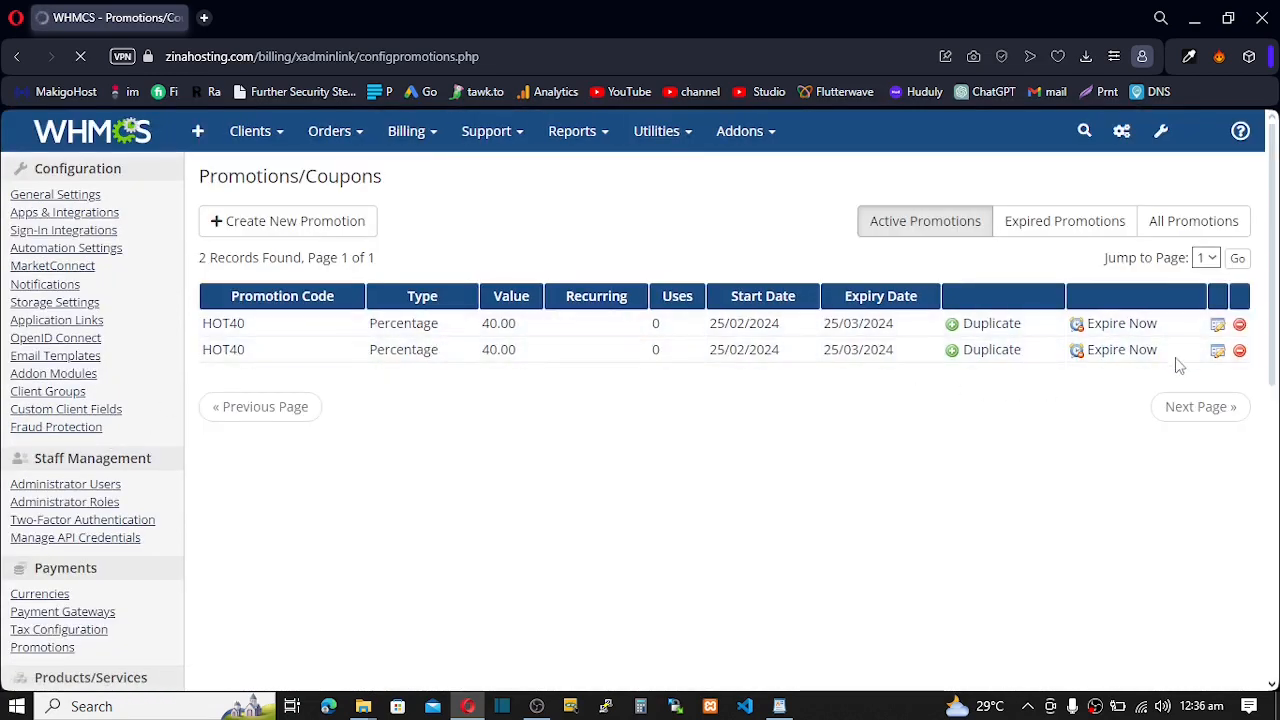
pyautogui.click(1239, 352)
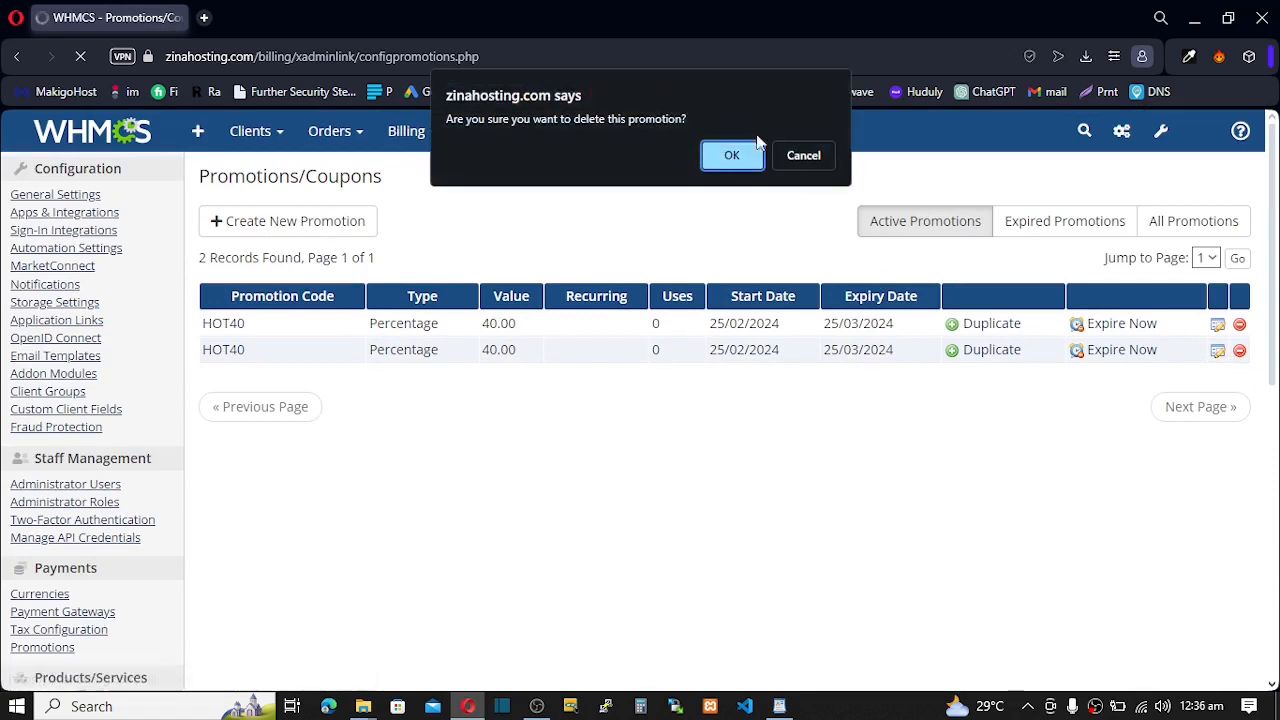
pyautogui.click(725, 156)
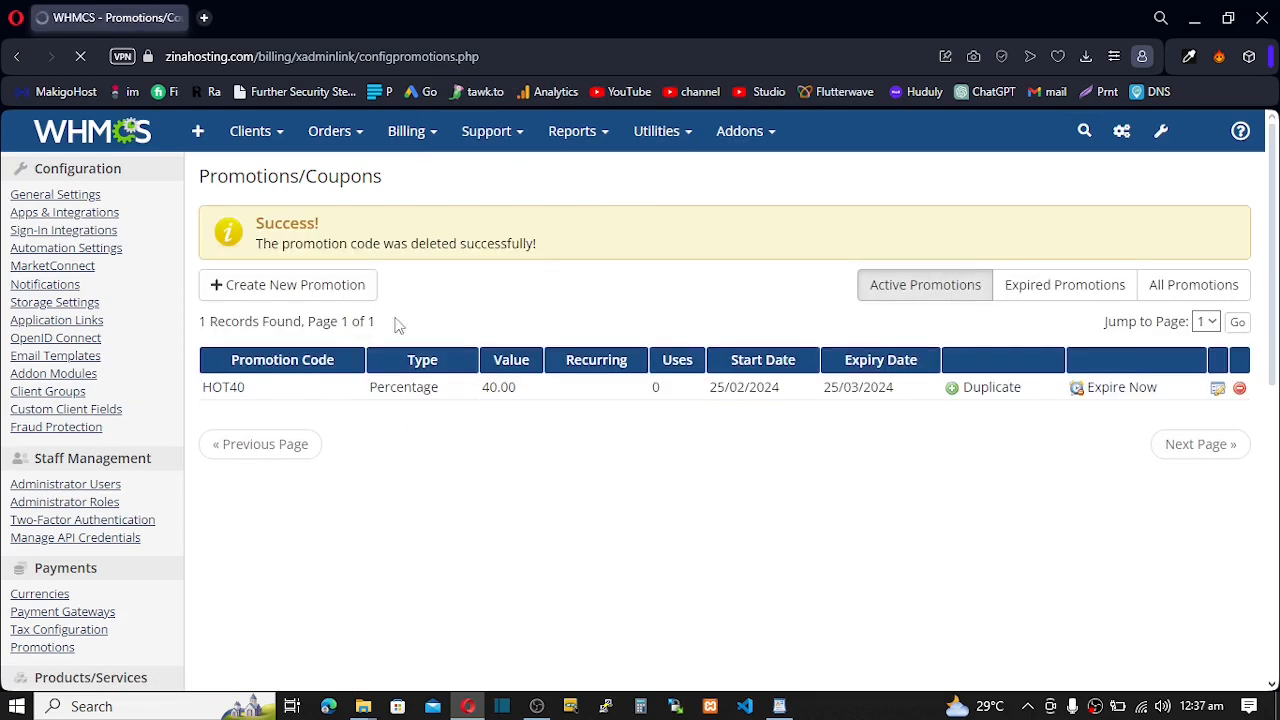
# Copy the remaining promotion code HOT40 from the list and open a new browser tab.
pyautogui.moveTo(263, 392); pyautogui.dragTo(204, 382)
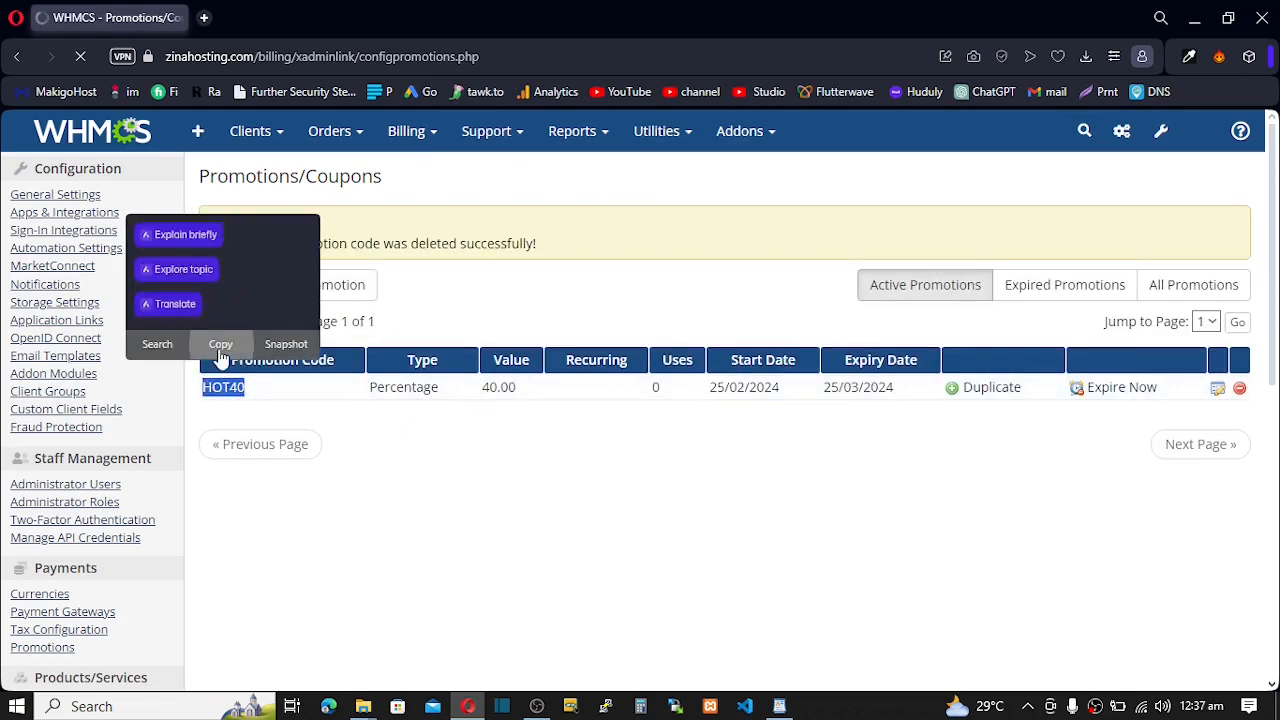
pyautogui.click(221, 347)
pyautogui.click(205, 19)
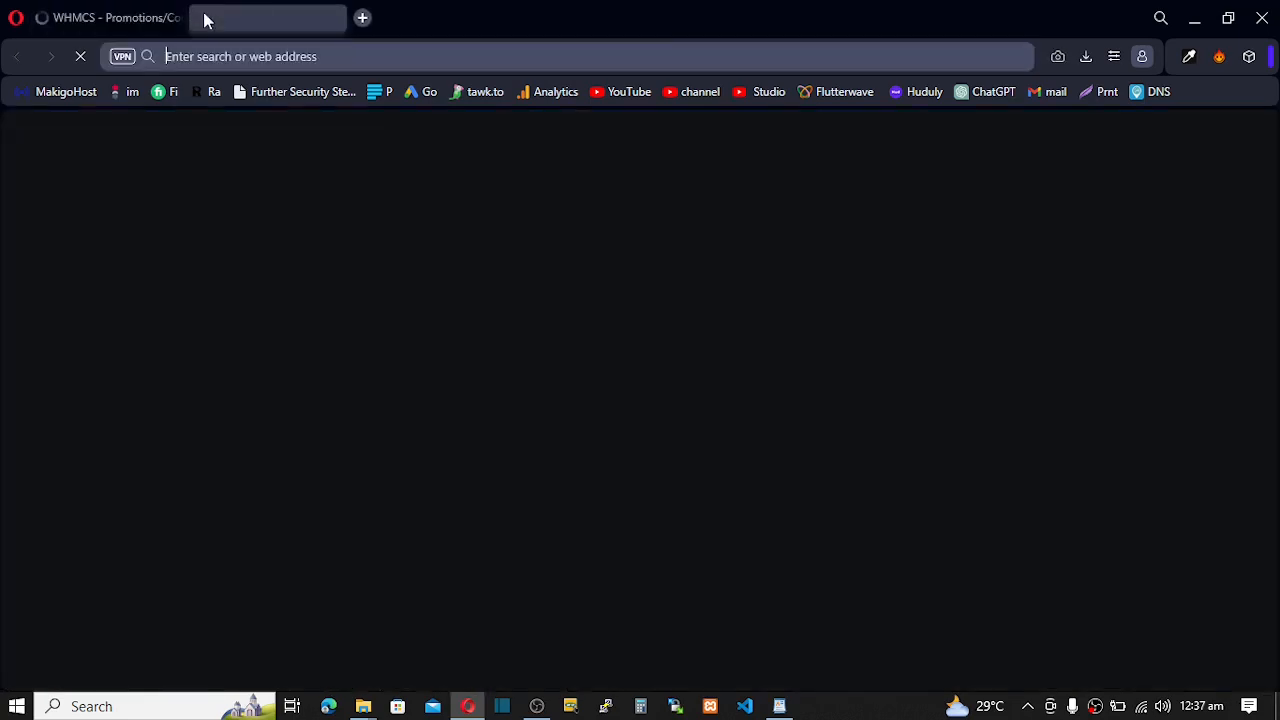
pyautogui.write('zIM')
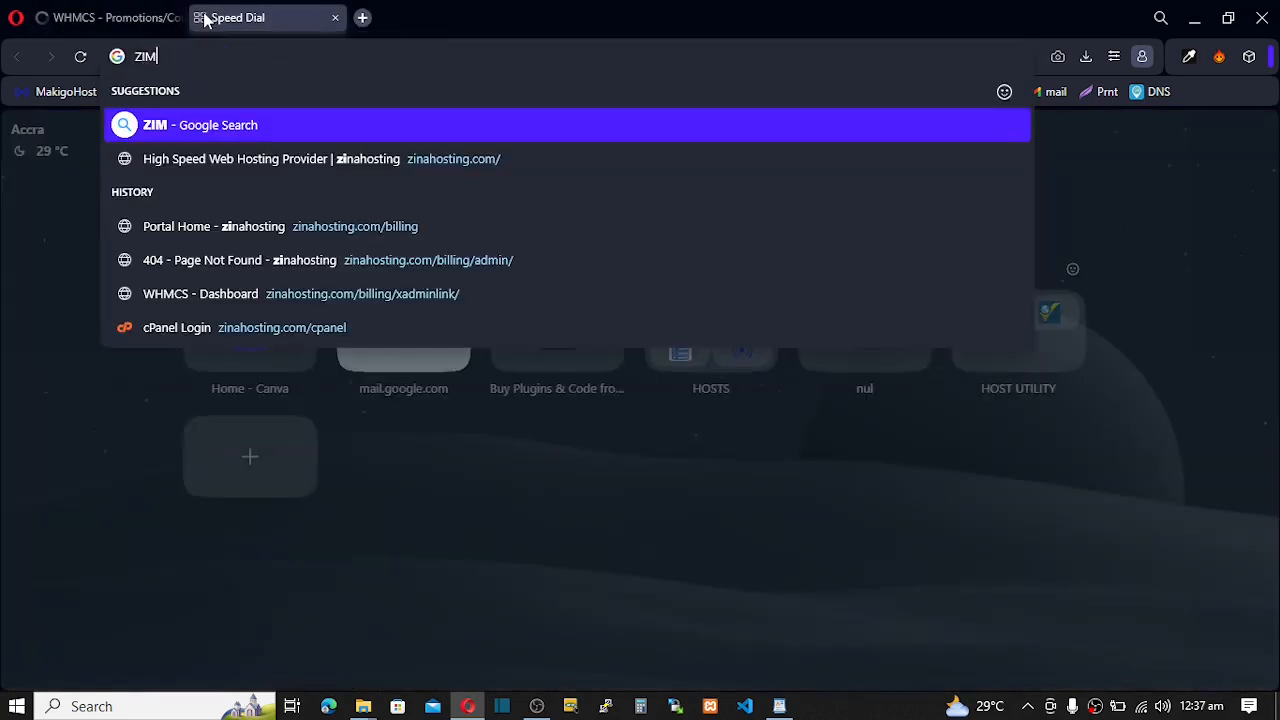
pyautogui.press('BackSpace')
pyautogui.press('BackSpace')
pyautogui.press('BackSpace')
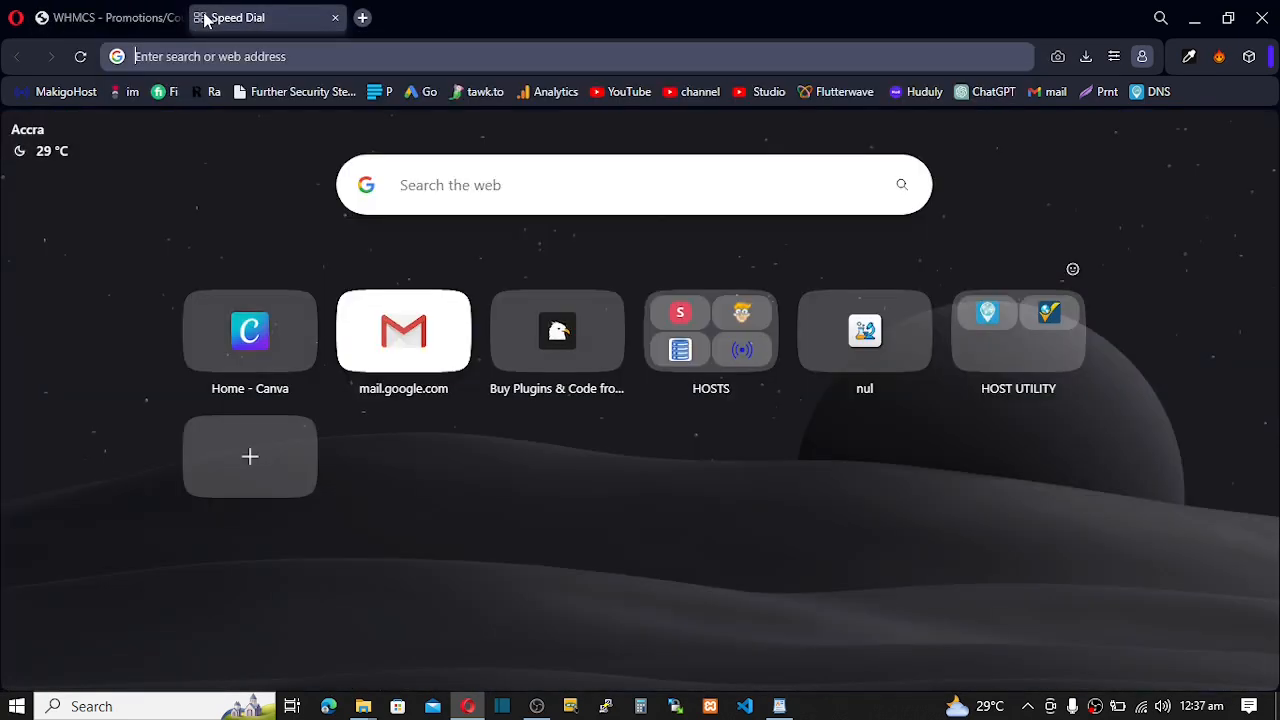
# Open zinahosting.com and start a shared hosting order from the homepage, going as far as the domain choice.
pyautogui.write('zinahosting.com')
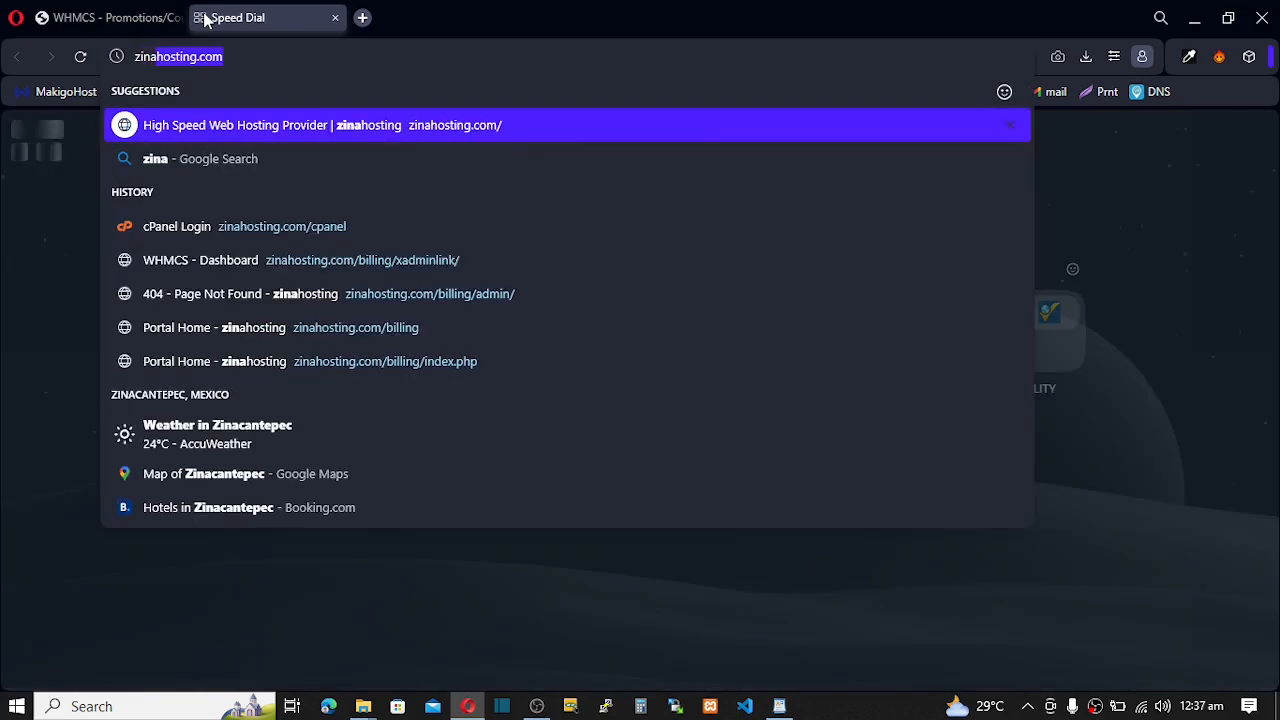
pyautogui.press('Return')
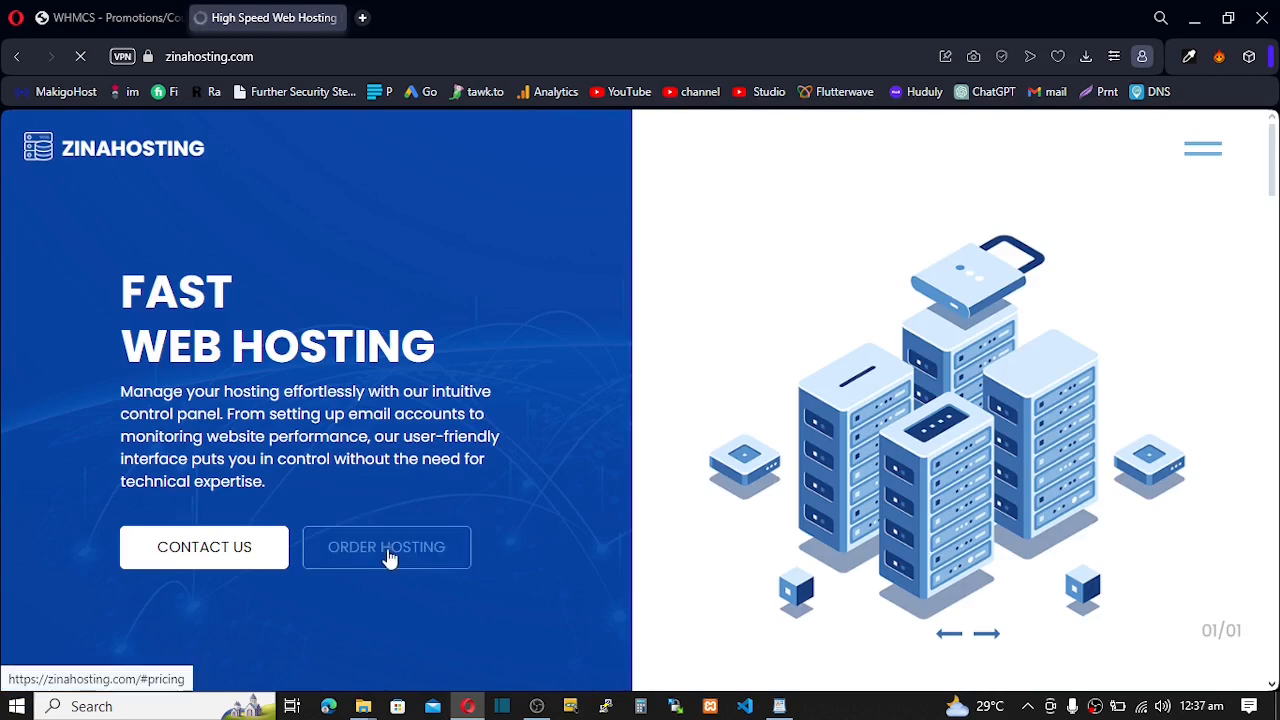
pyautogui.click(362, 562)
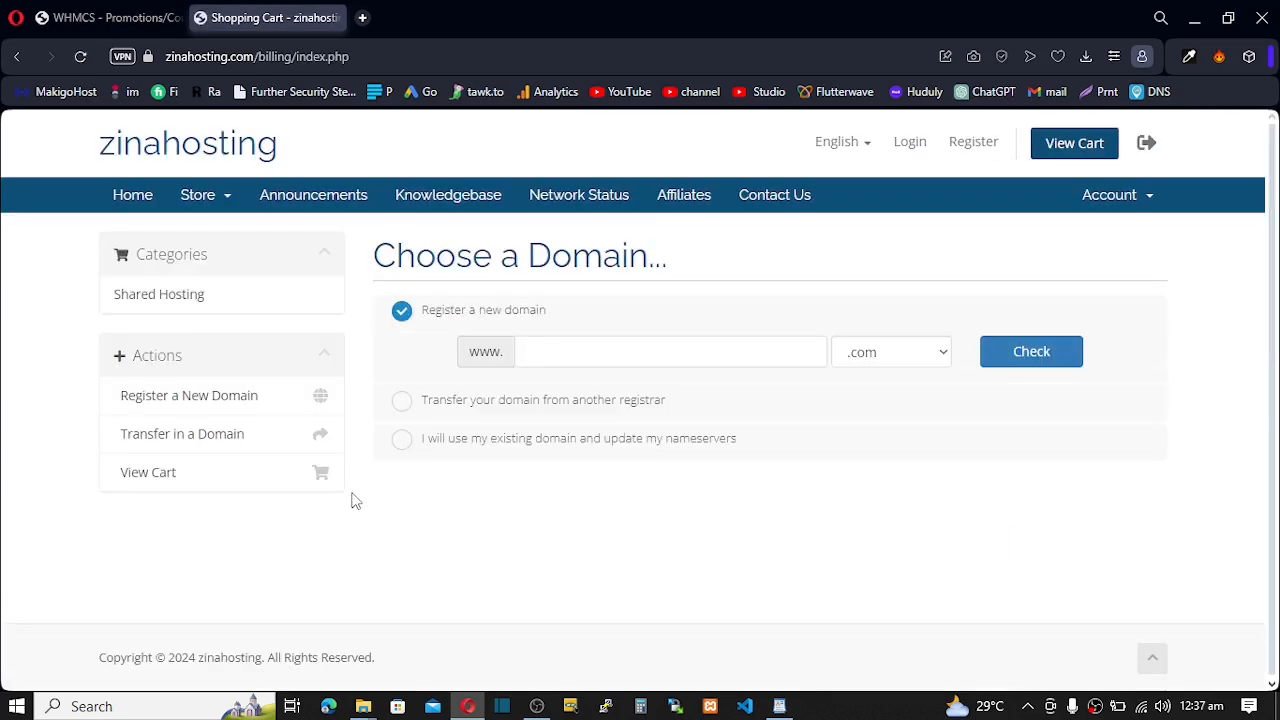
# Check the availability of the new domain thryrryeyeyhy.com and continue the order with it.
pyautogui.write('thryrryeyeyhy')
pyautogui.click(1014, 357)
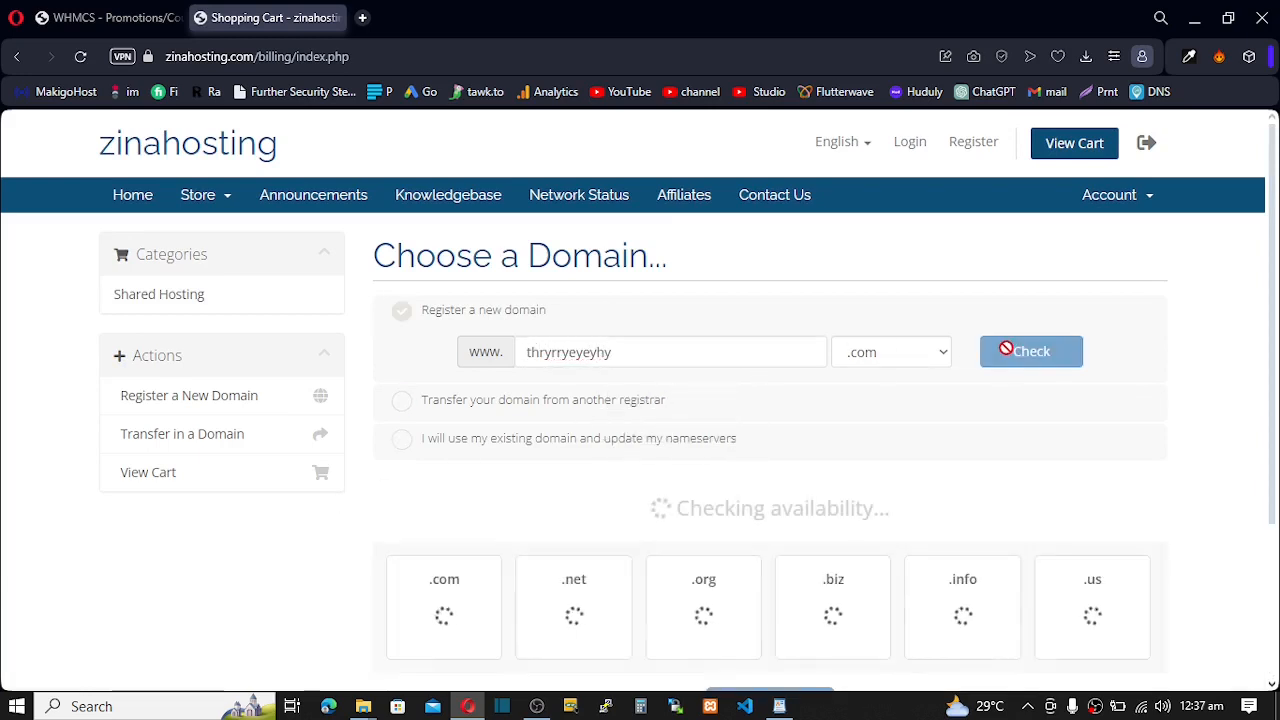
pyautogui.scroll(-1, 799, 427)
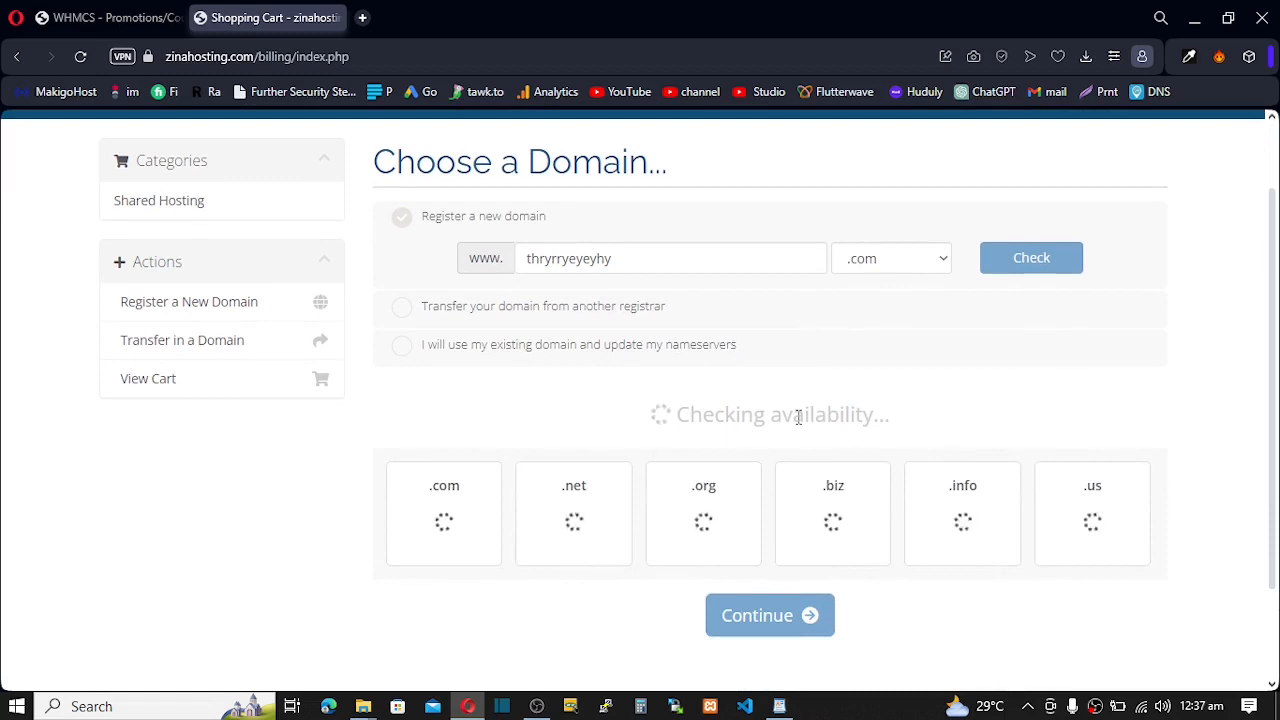
pyautogui.click(766, 636)
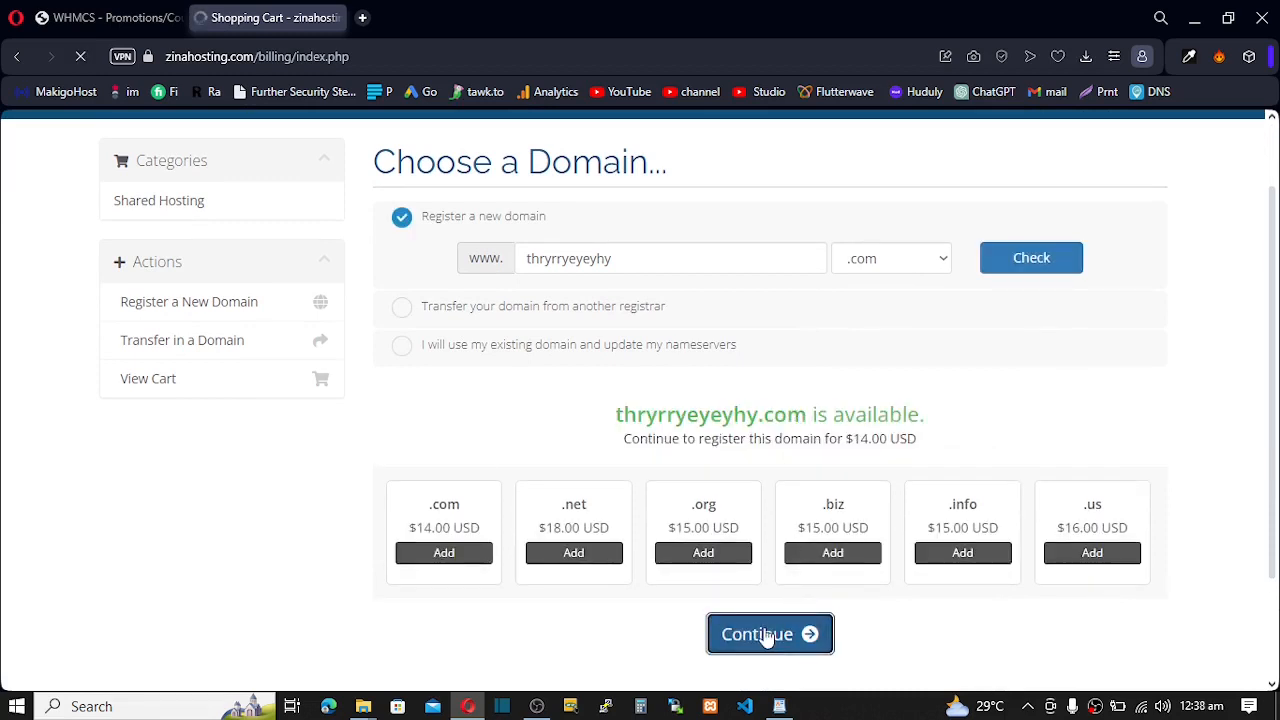
# Choose the 12-month billing cycle for the Basic plan and continue to the checkout review without any domain addons.
pyautogui.scroll(-4, 766, 634)
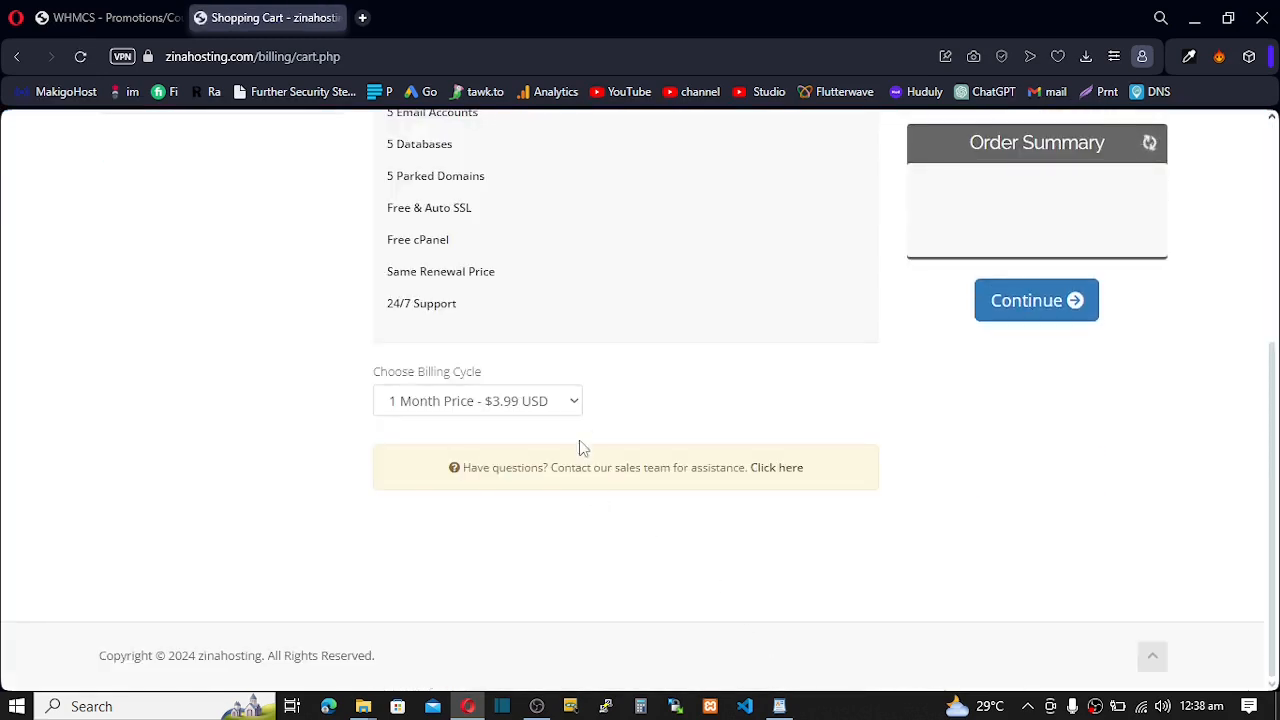
pyautogui.click(573, 401)
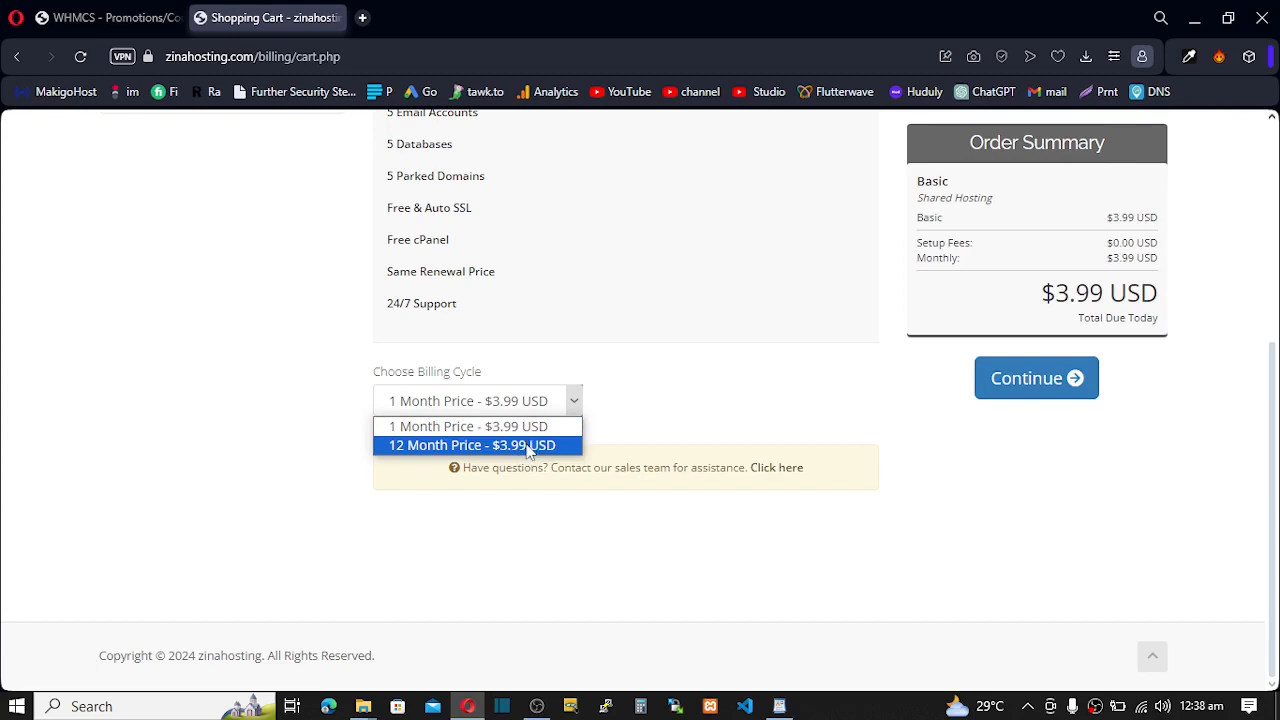
pyautogui.click(529, 446)
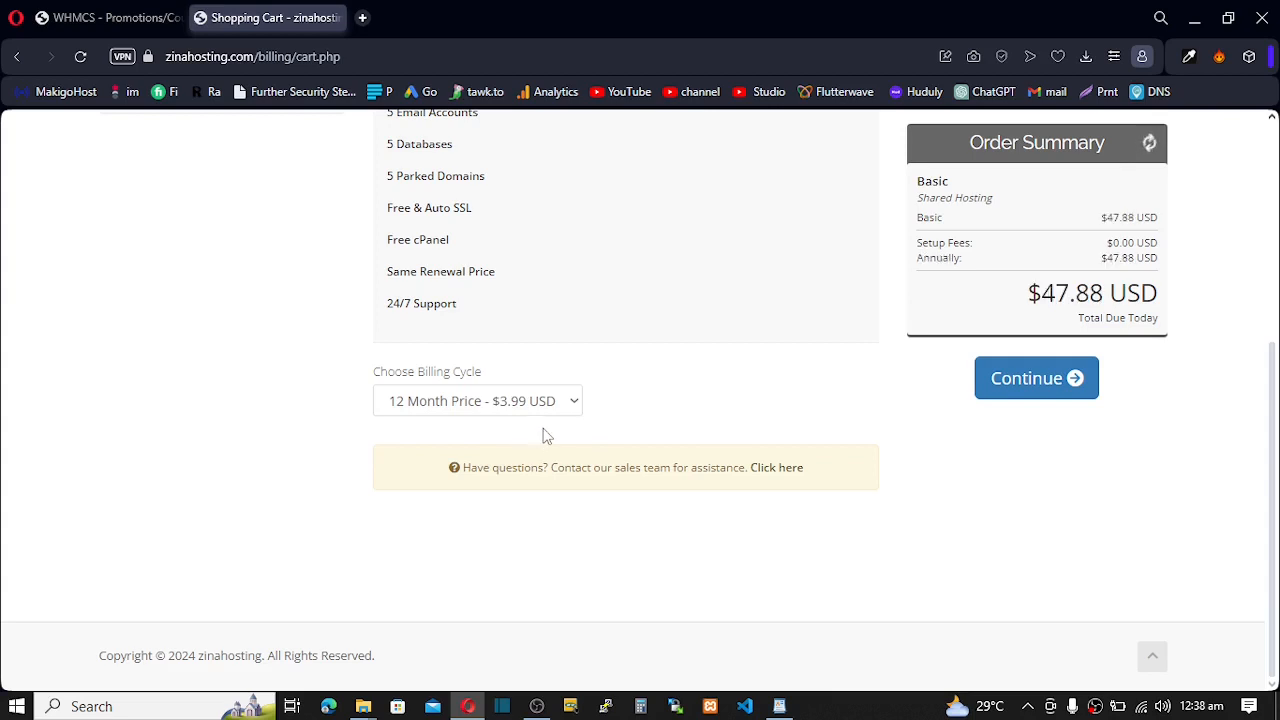
pyautogui.click(1087, 390)
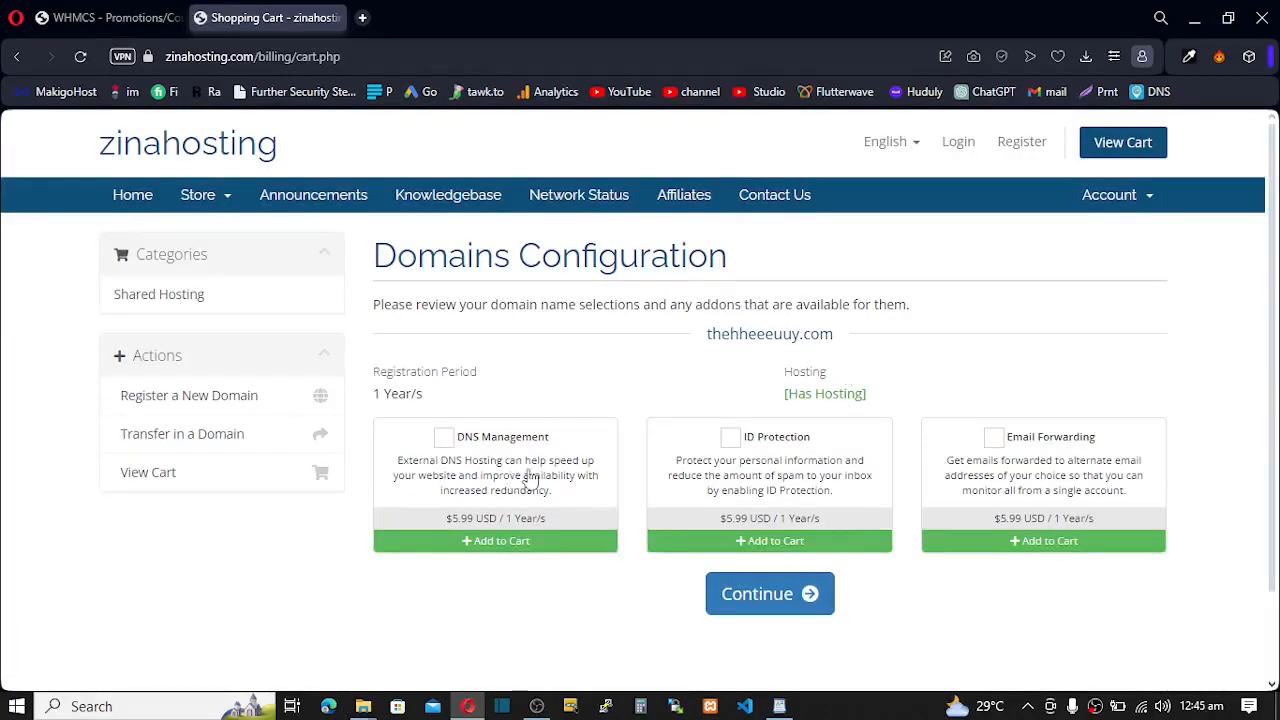
pyautogui.click(776, 615)
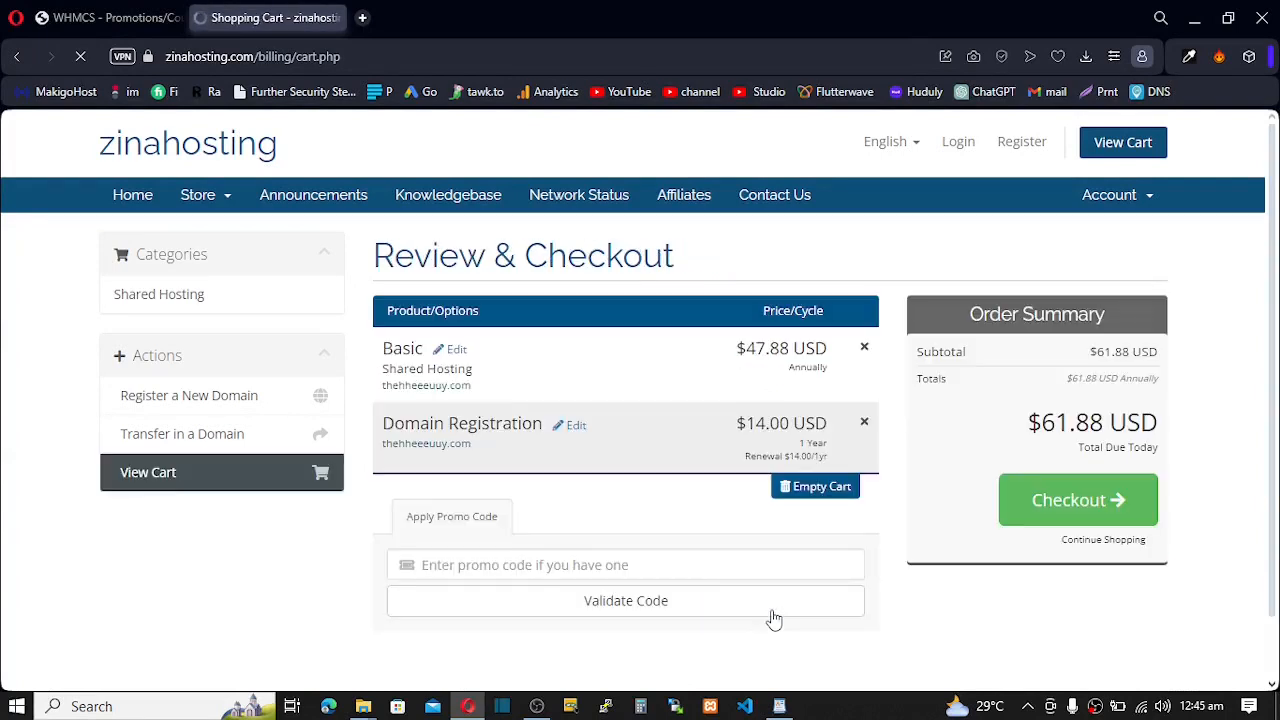
# Apply the promo code HOT40 to the cart and check the total due today in the order summary.
pyautogui.click(472, 564)
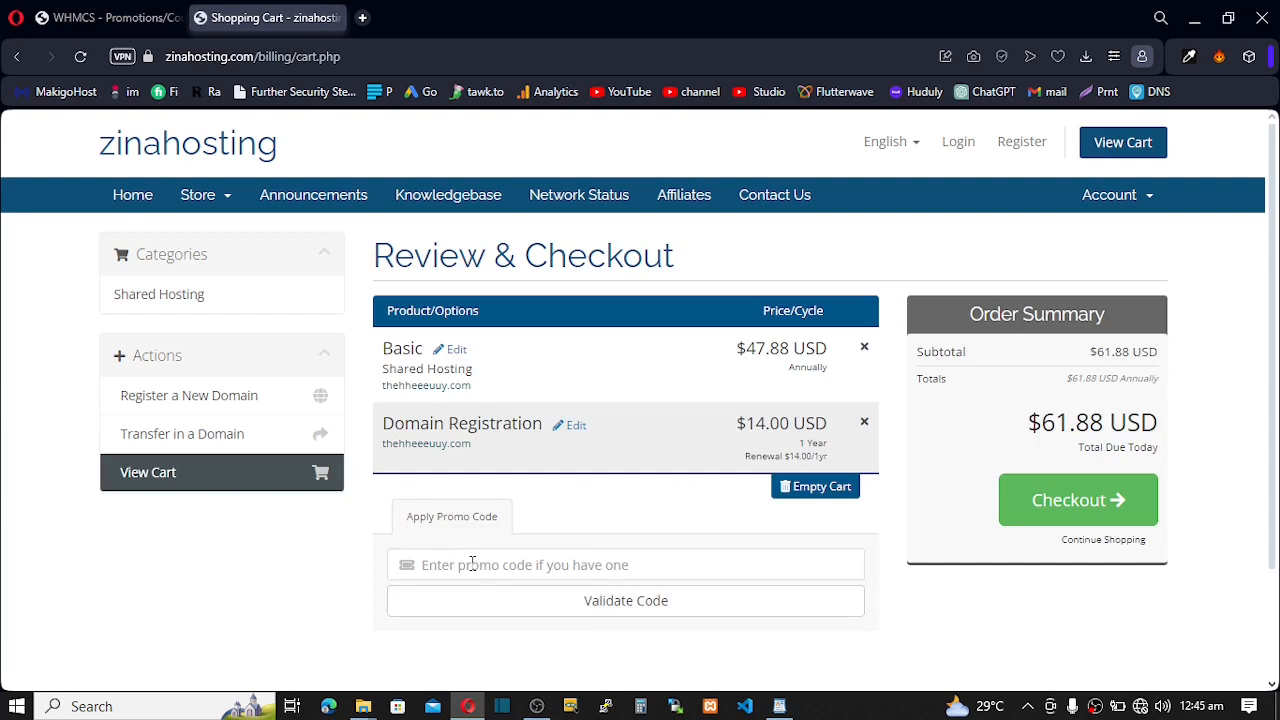
pyautogui.write('HOT40')
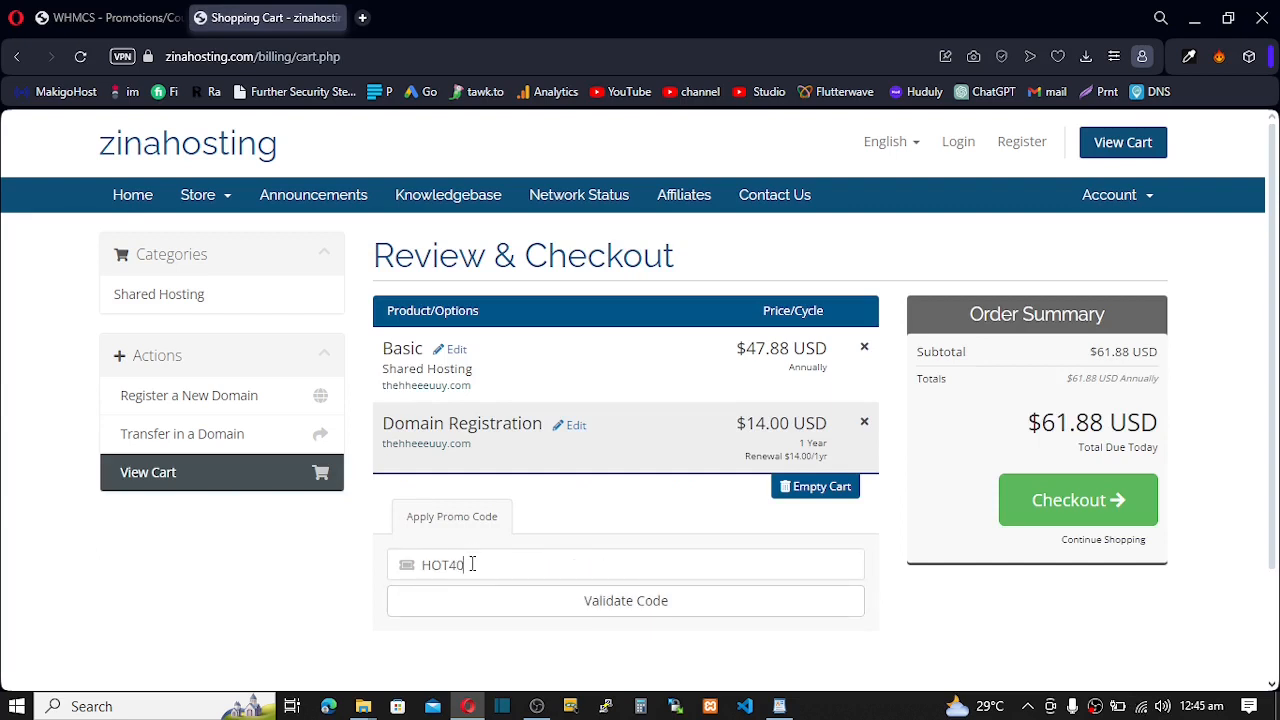
pyautogui.click(622, 608)
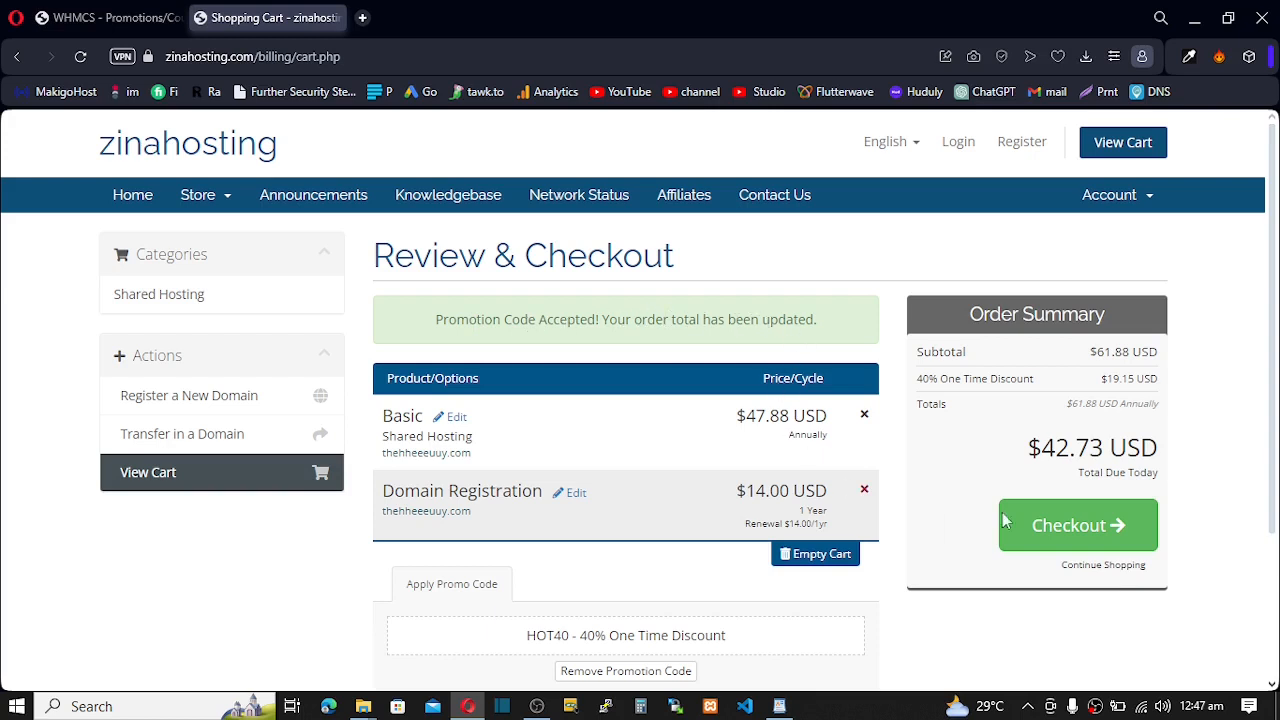
pyautogui.moveTo(1030, 447); pyautogui.dragTo(1127, 448)
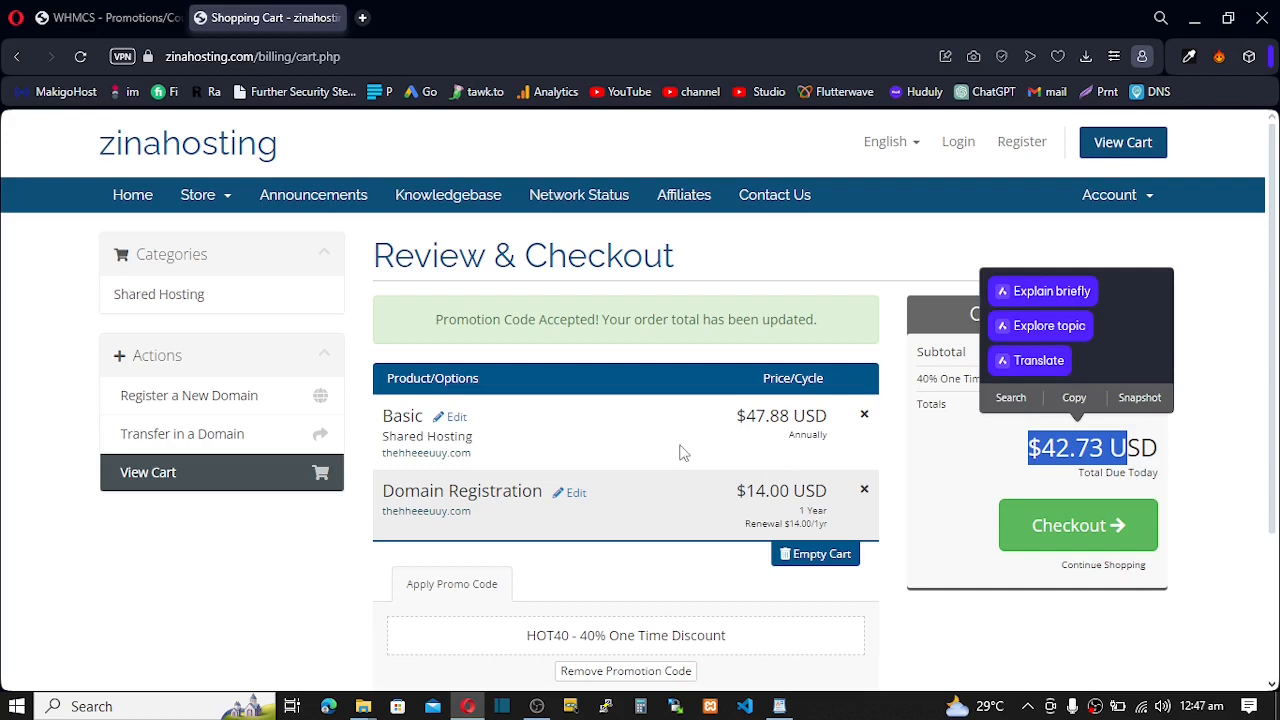
pyautogui.click(757, 287)
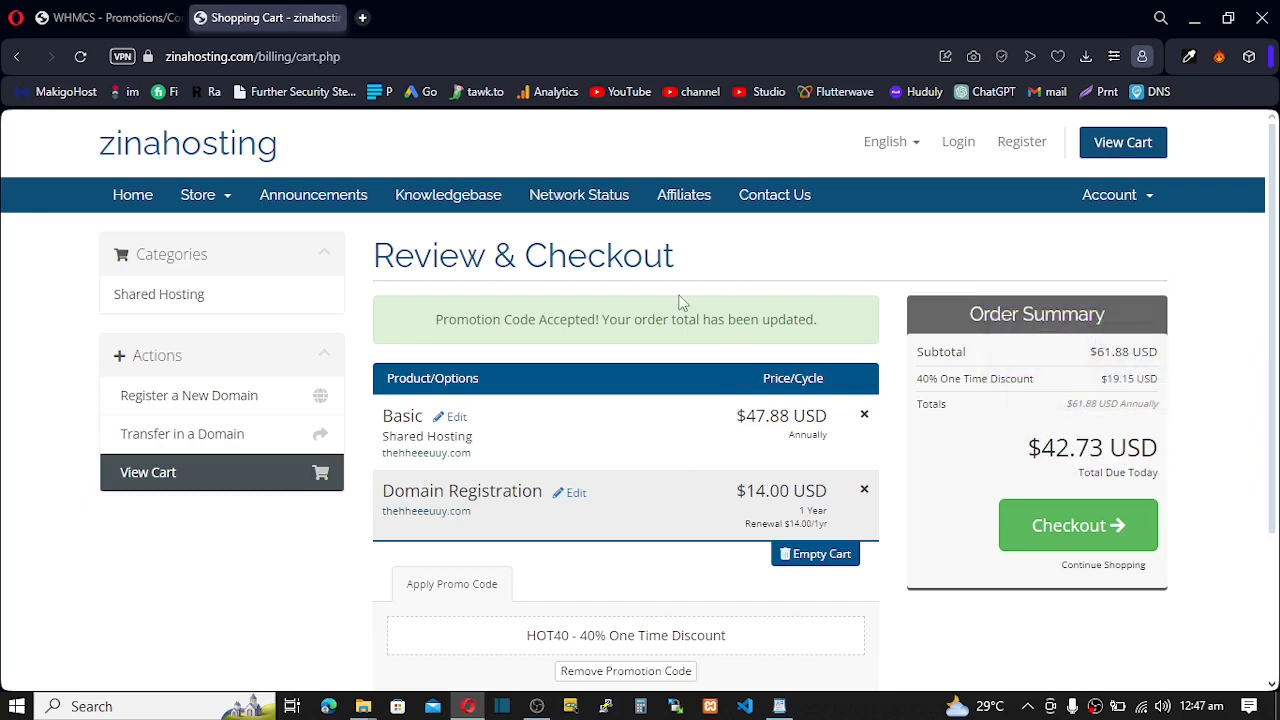